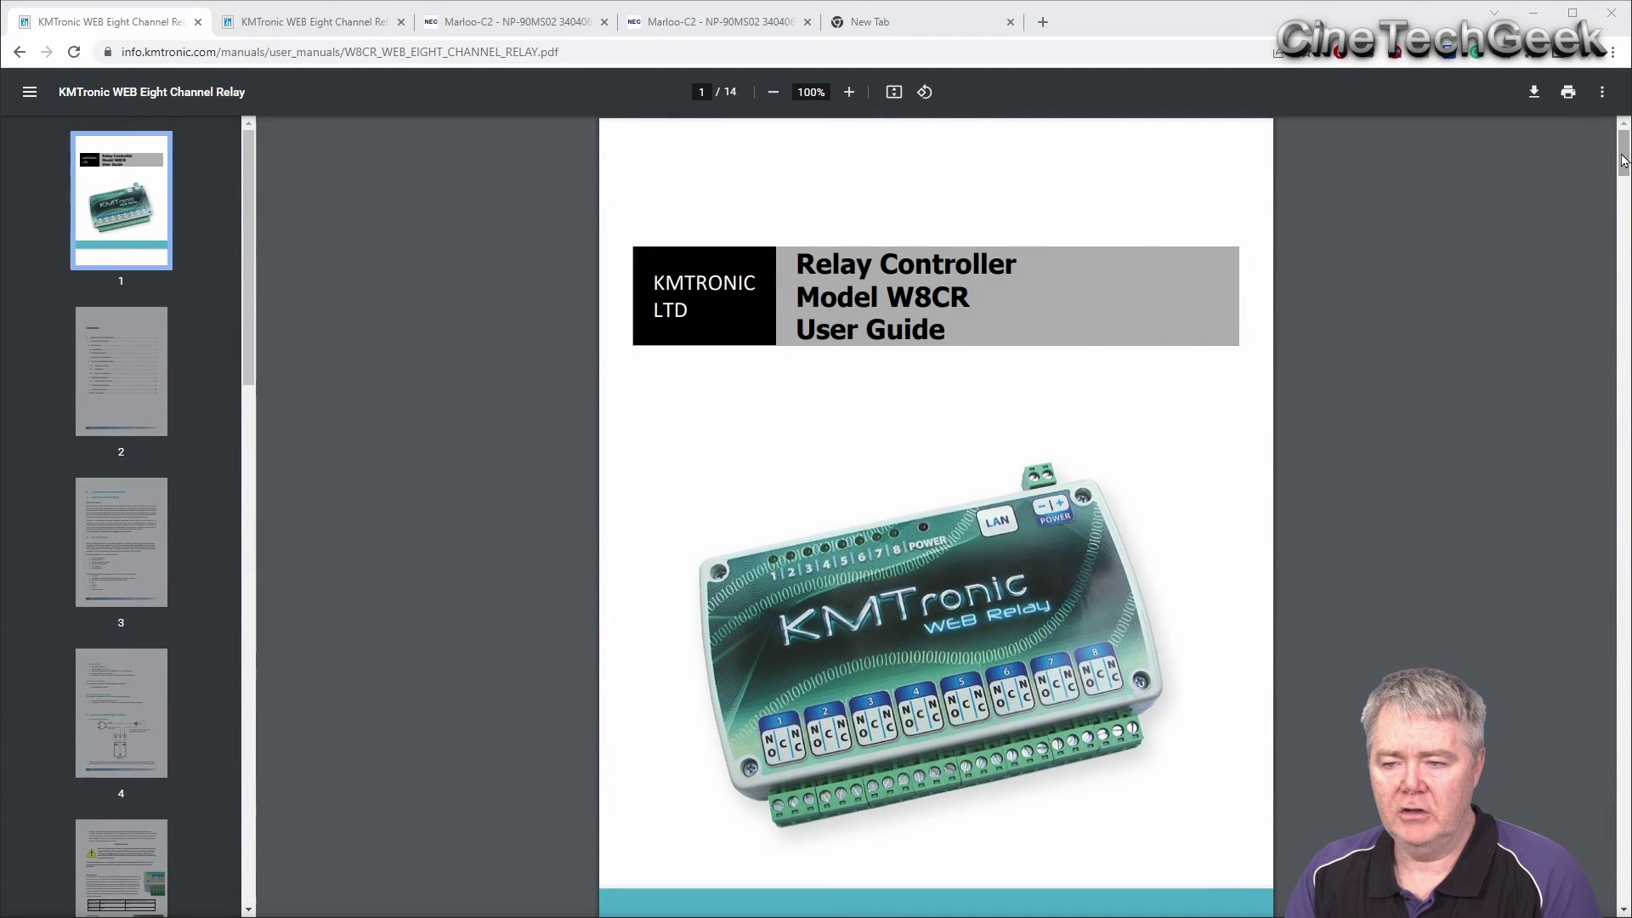
# Scroll the PDF user guide to page 10 so the whole relay command table is visible.
pyautogui.moveTo(1624, 159); pyautogui.dragTo(1628, 643)
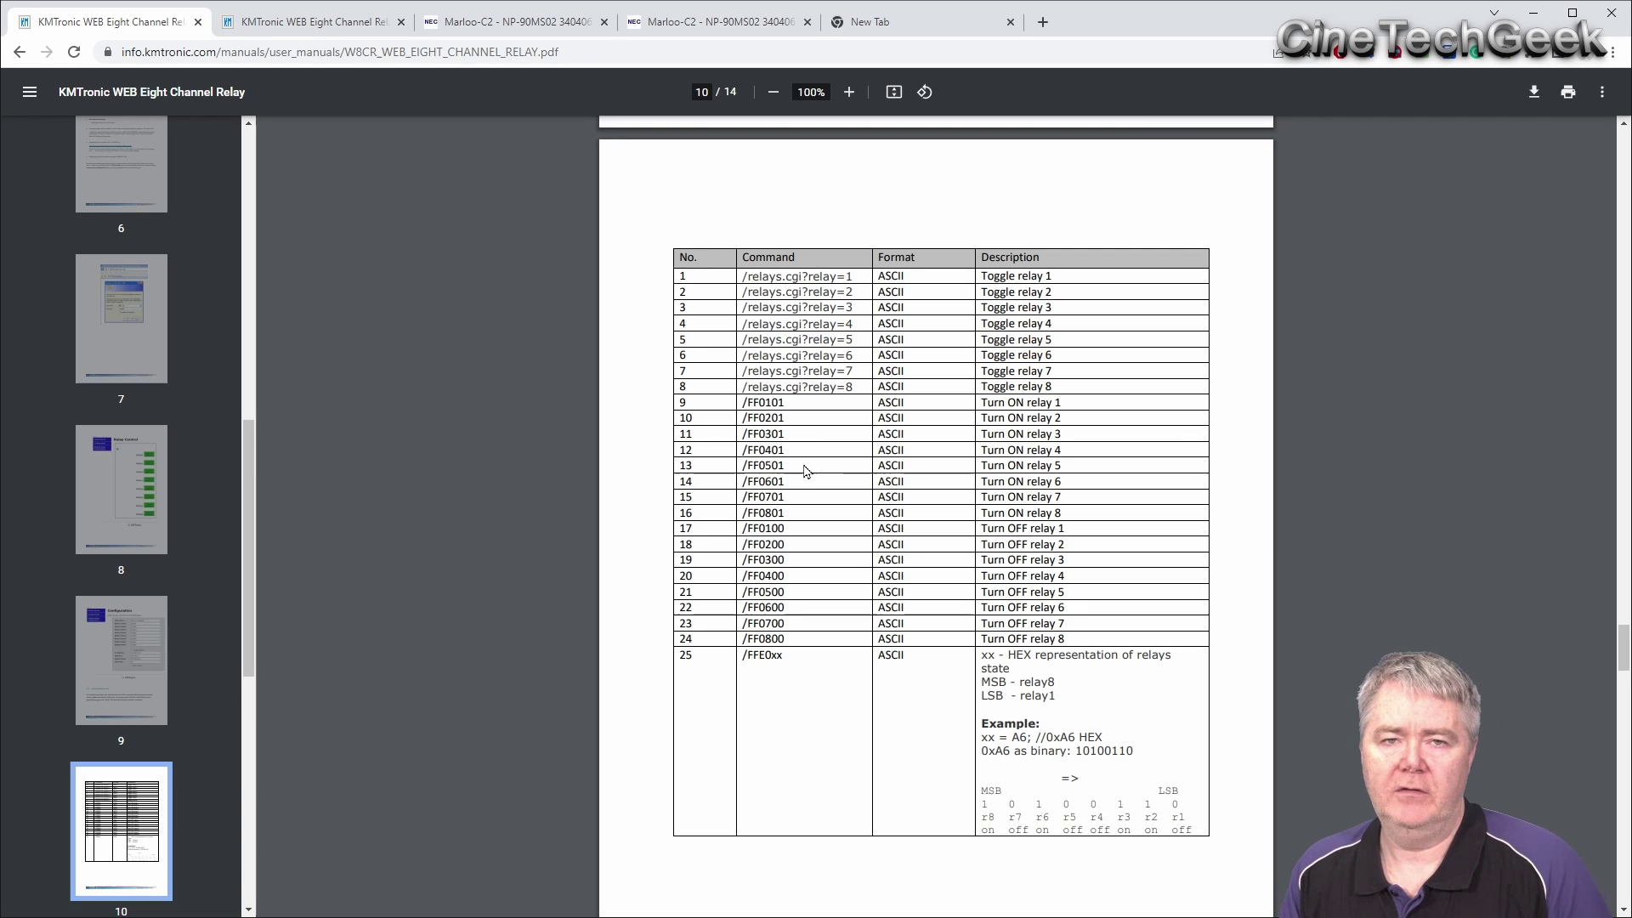
pyautogui.scroll(1, 814, 467)
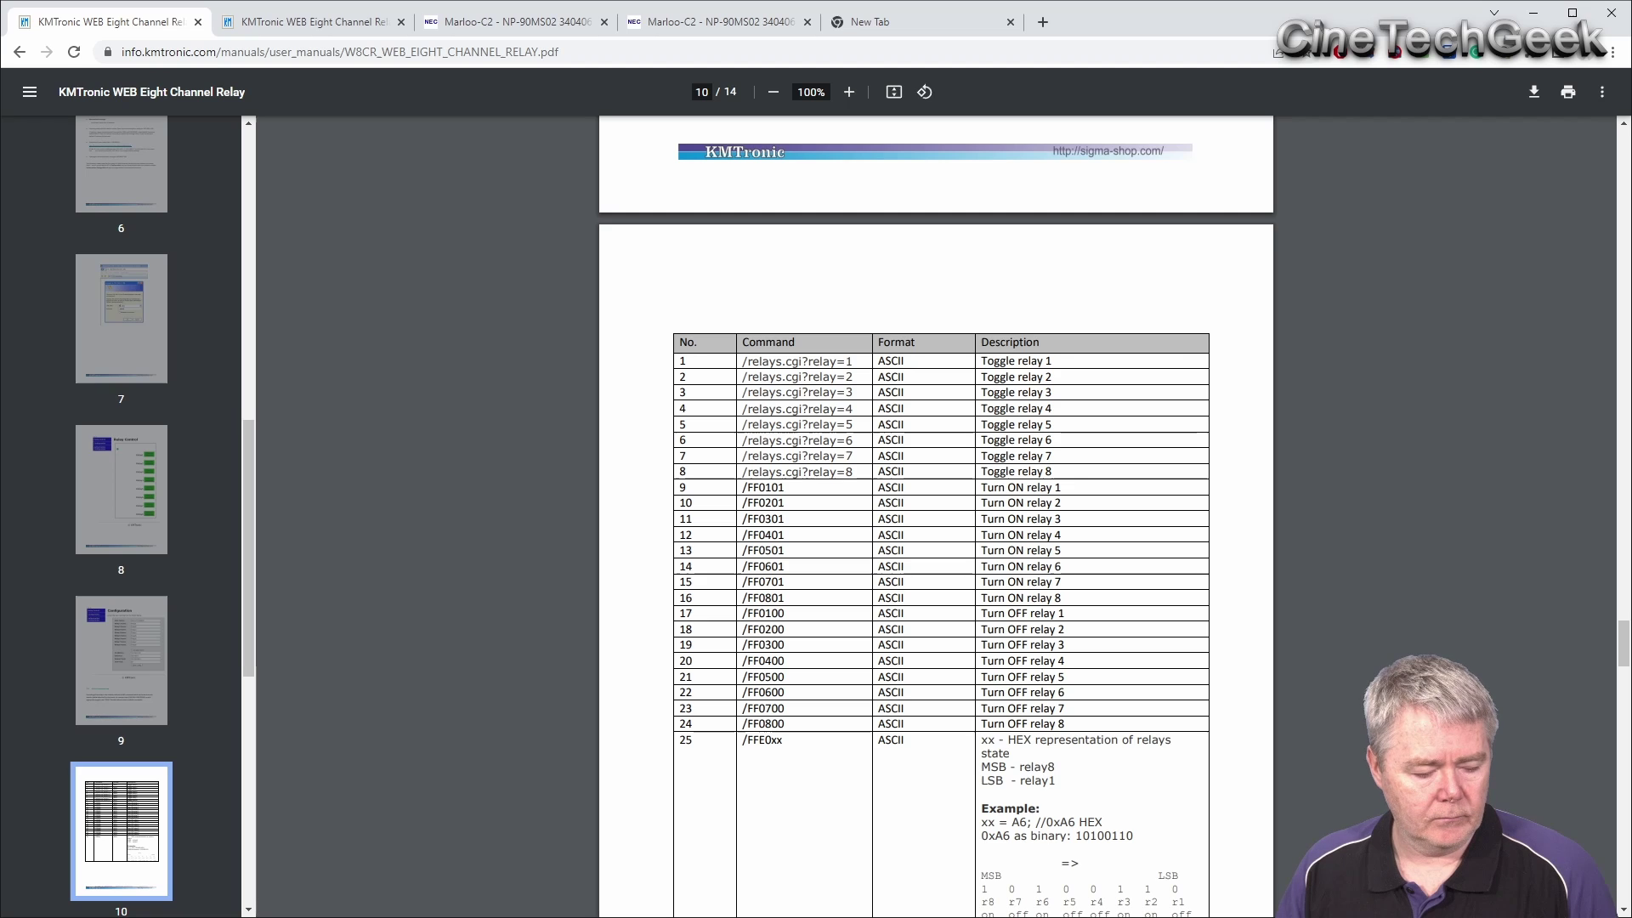
pyautogui.hotkey('alt', 'Tab')
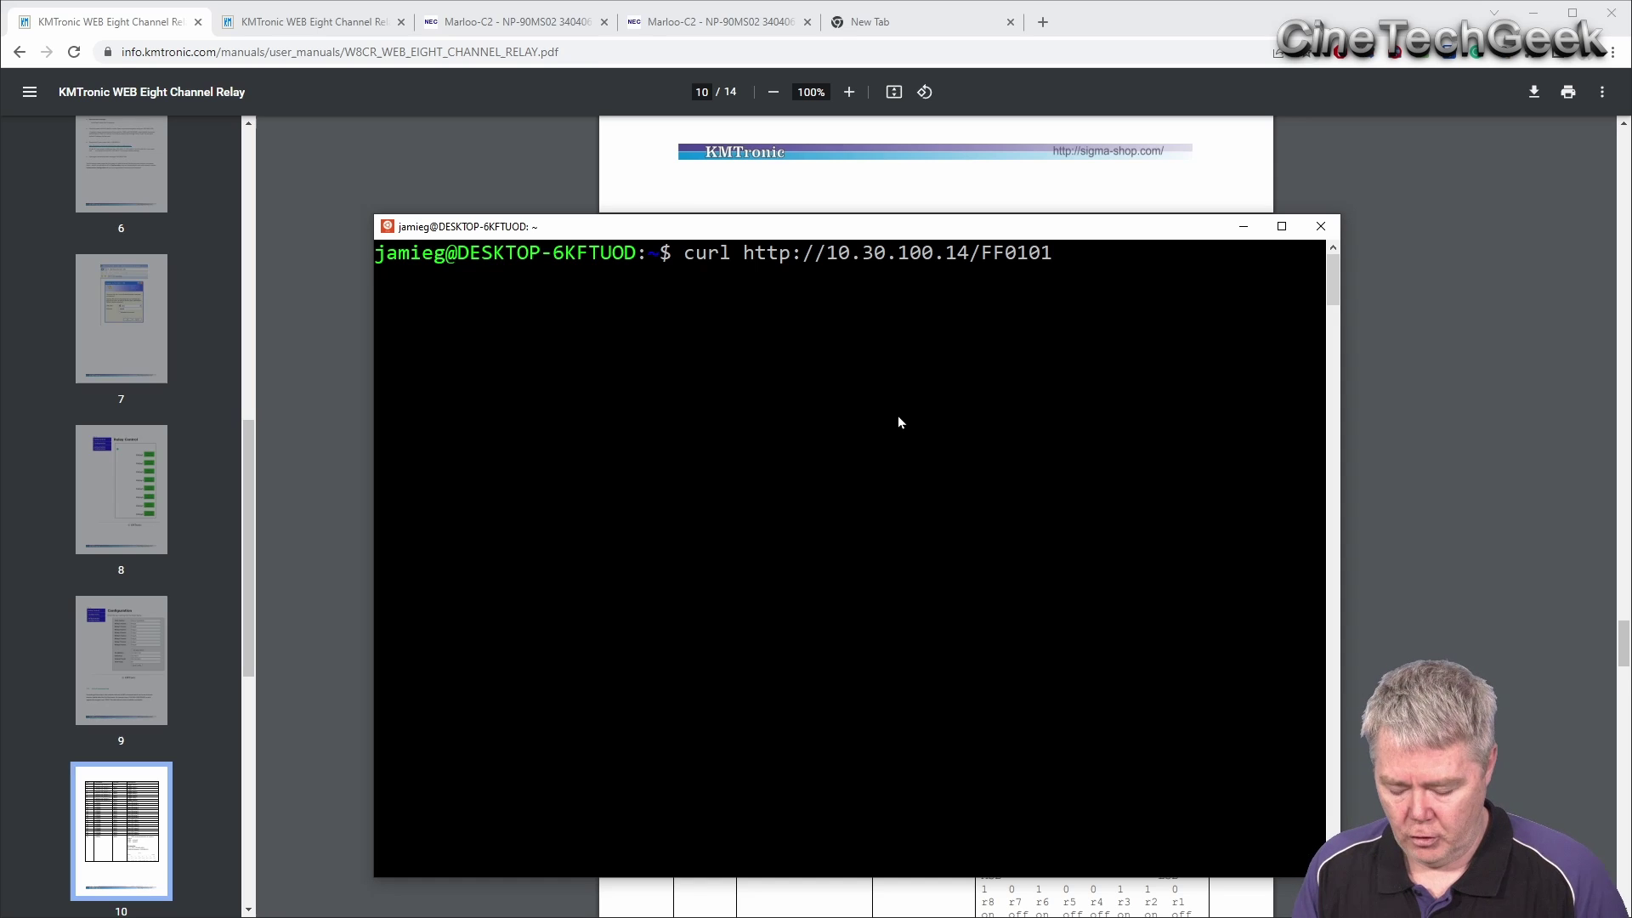
pyautogui.press('Return')
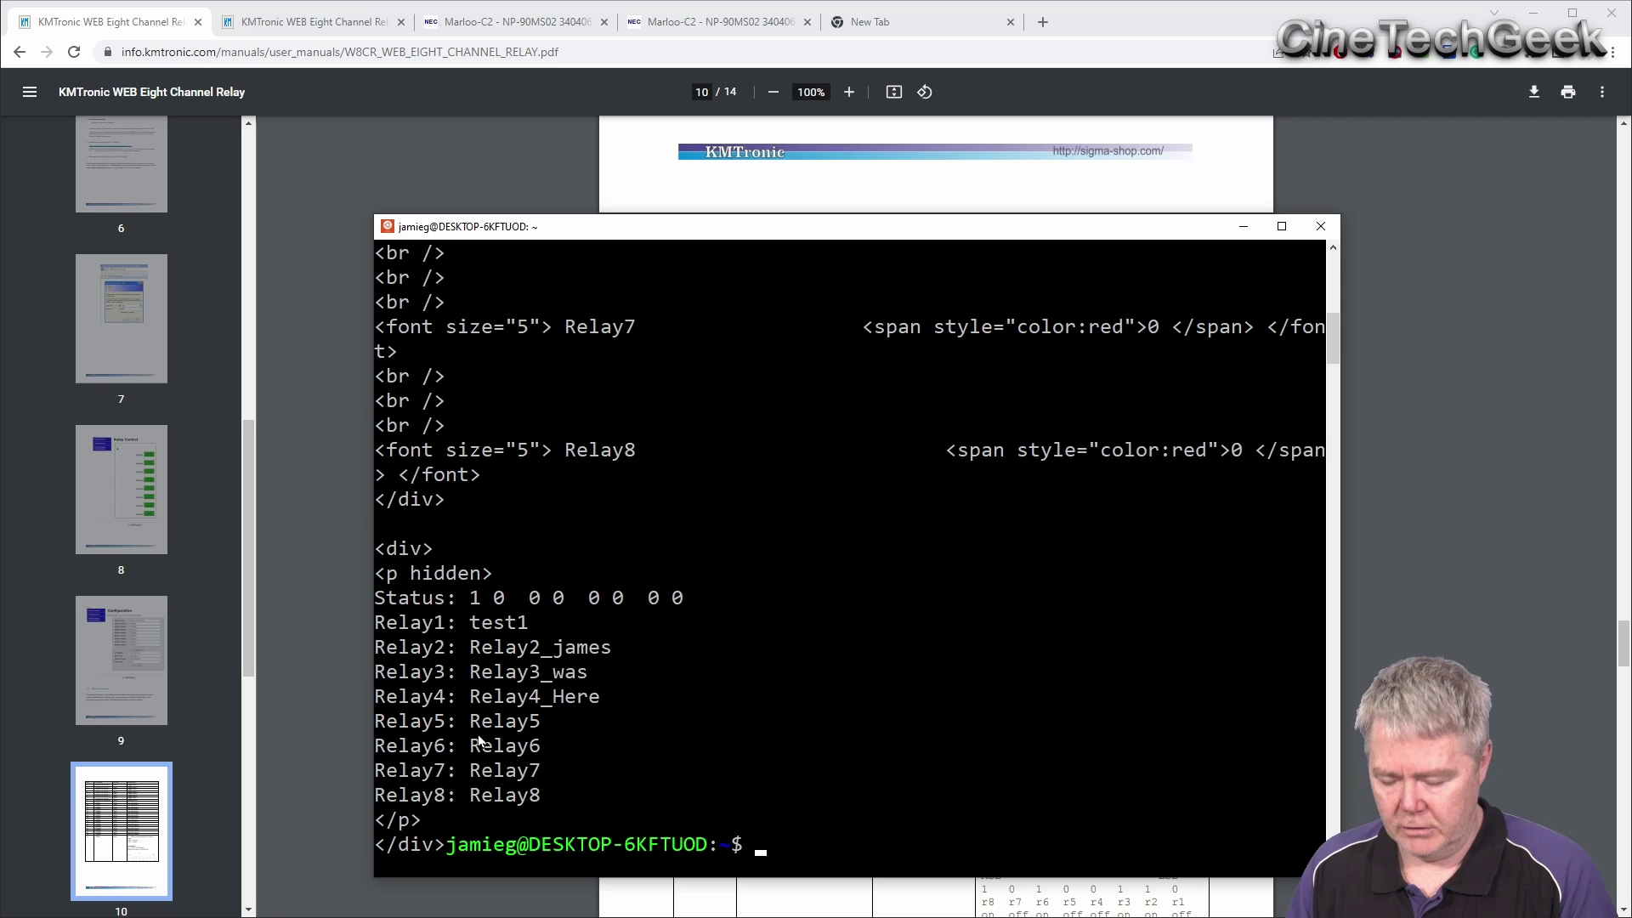
pyautogui.press('Up')
pyautogui.press('BackSpace')
pyautogui.write('0')
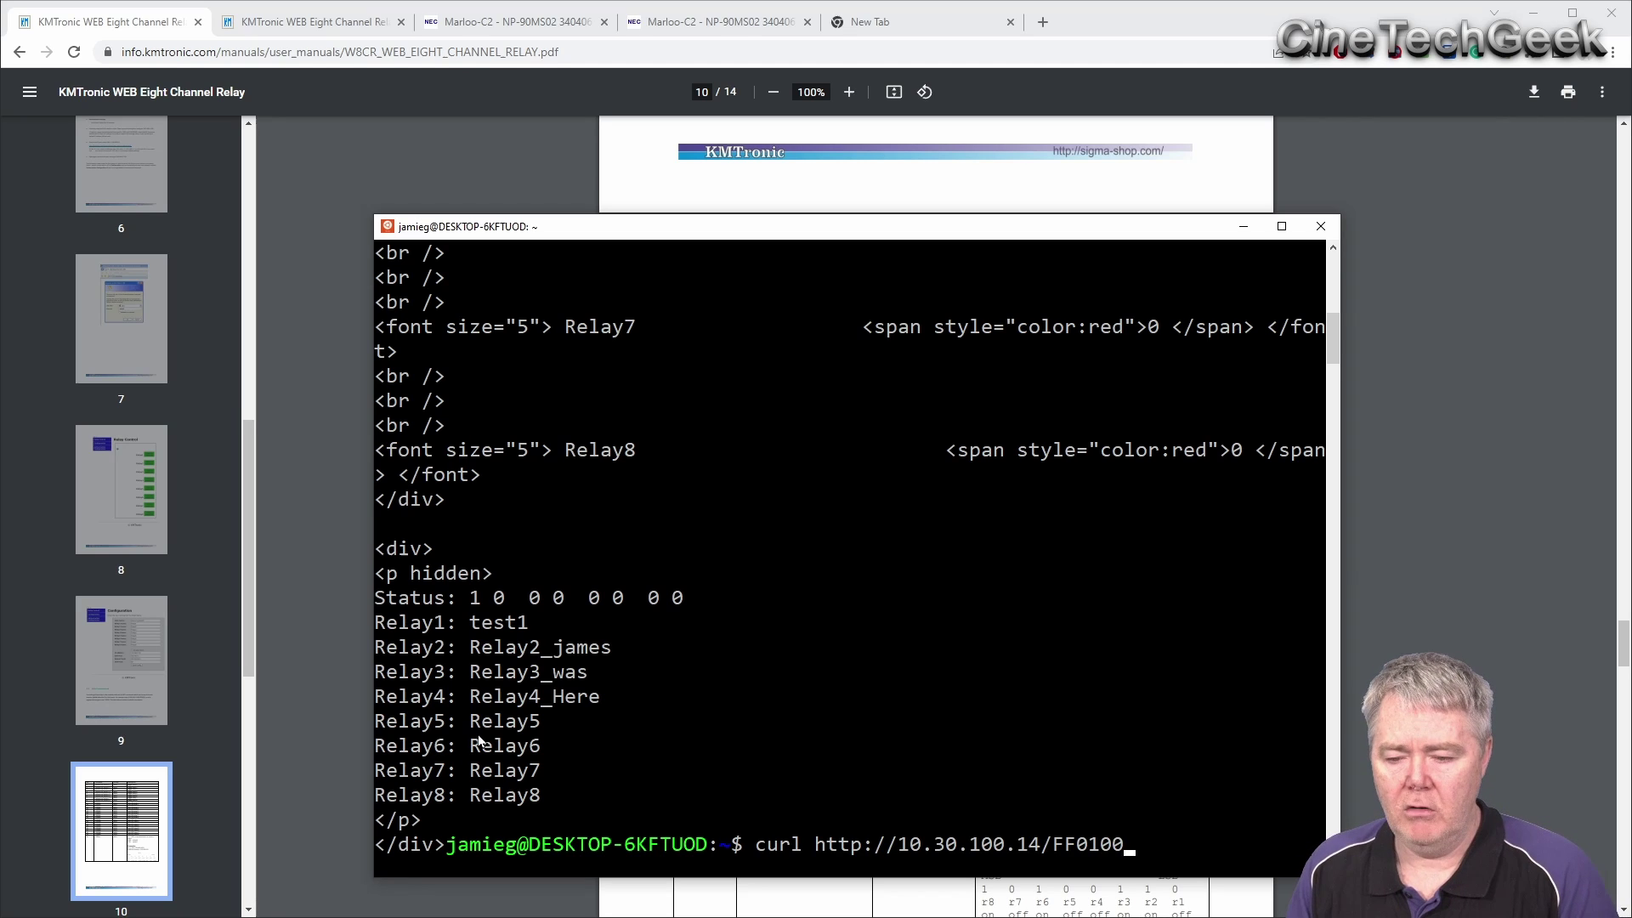
pyautogui.press('Return')
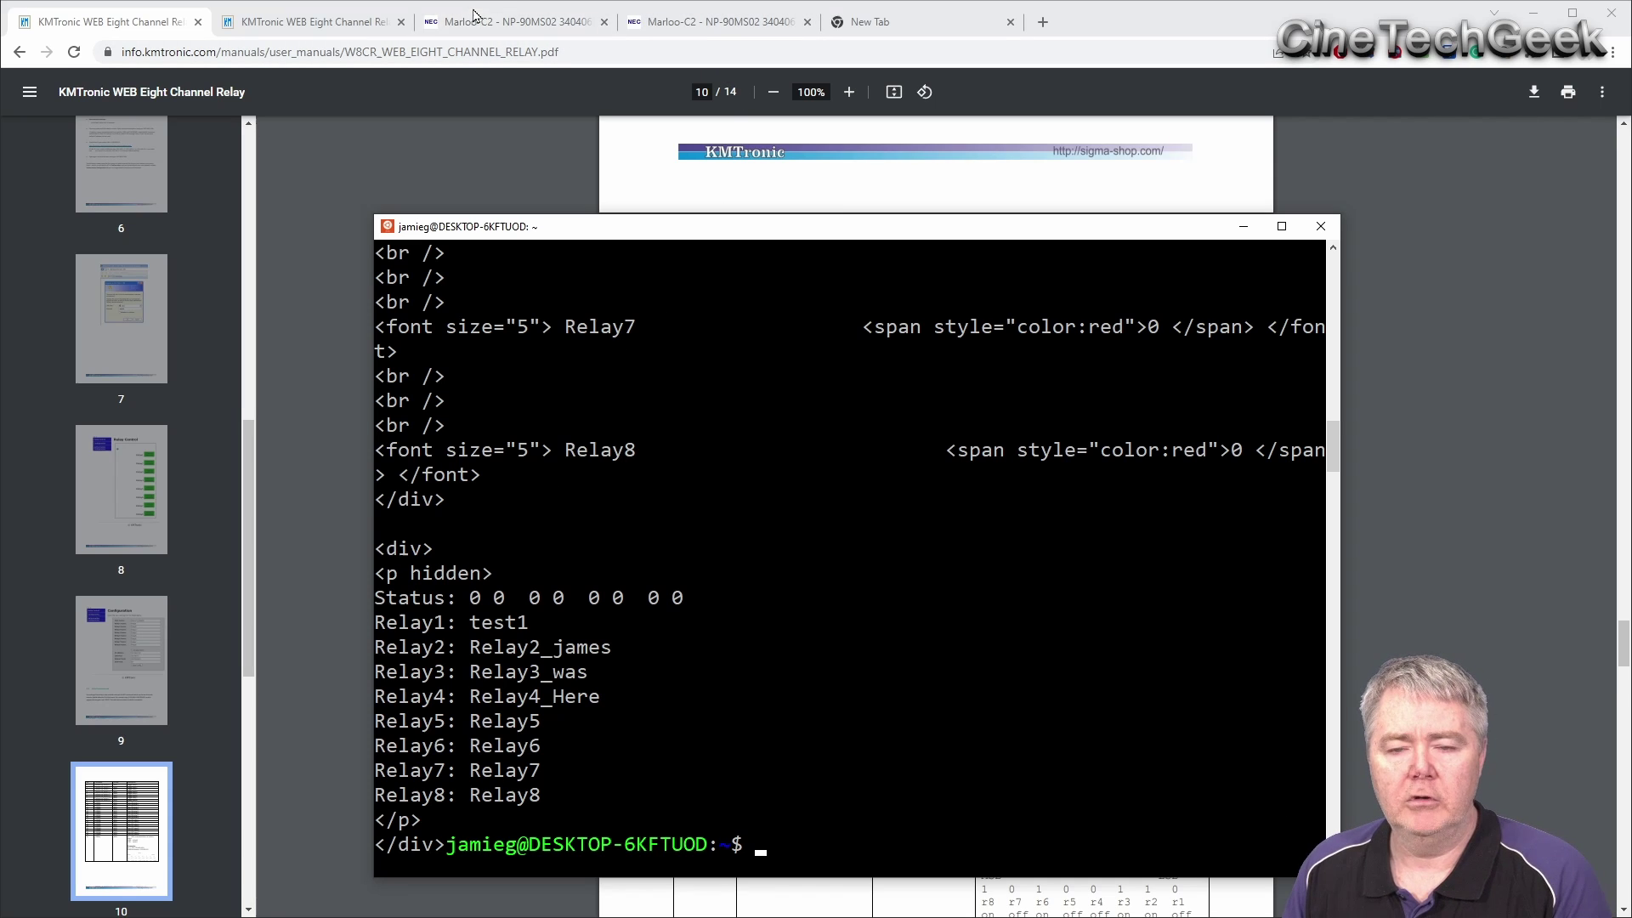
# On the Marloo-C2 Macro Execution list, run WebRelayToggle1 and then WebRelayToggle1_UDP.
pyautogui.moveTo(491, 24)
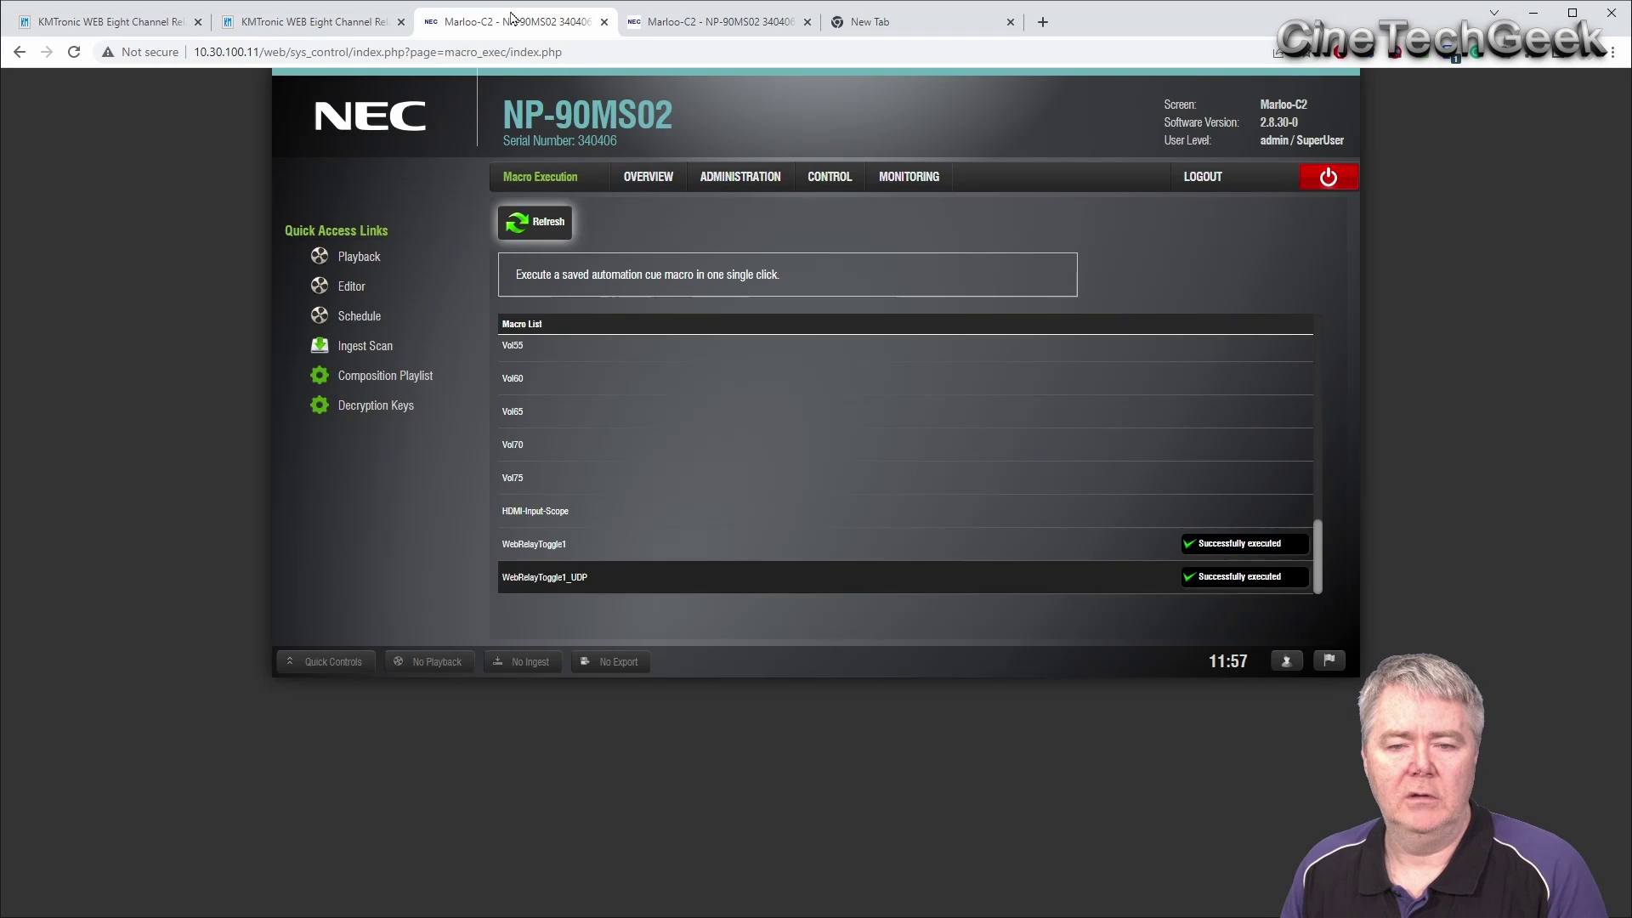
pyautogui.click(513, 18)
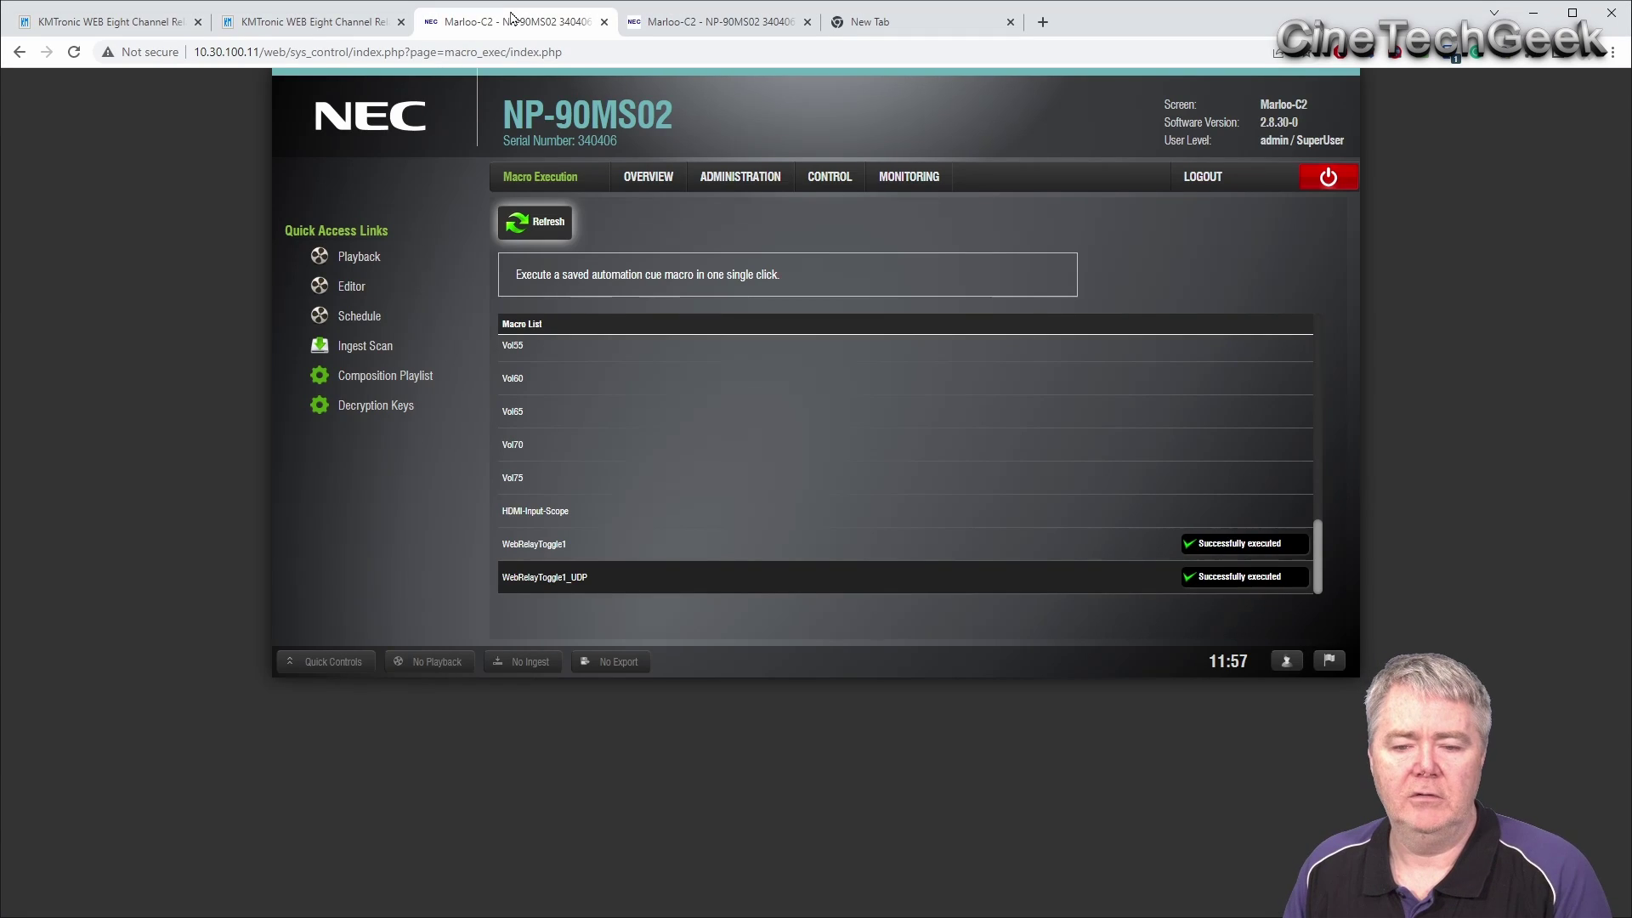
pyautogui.click(561, 545)
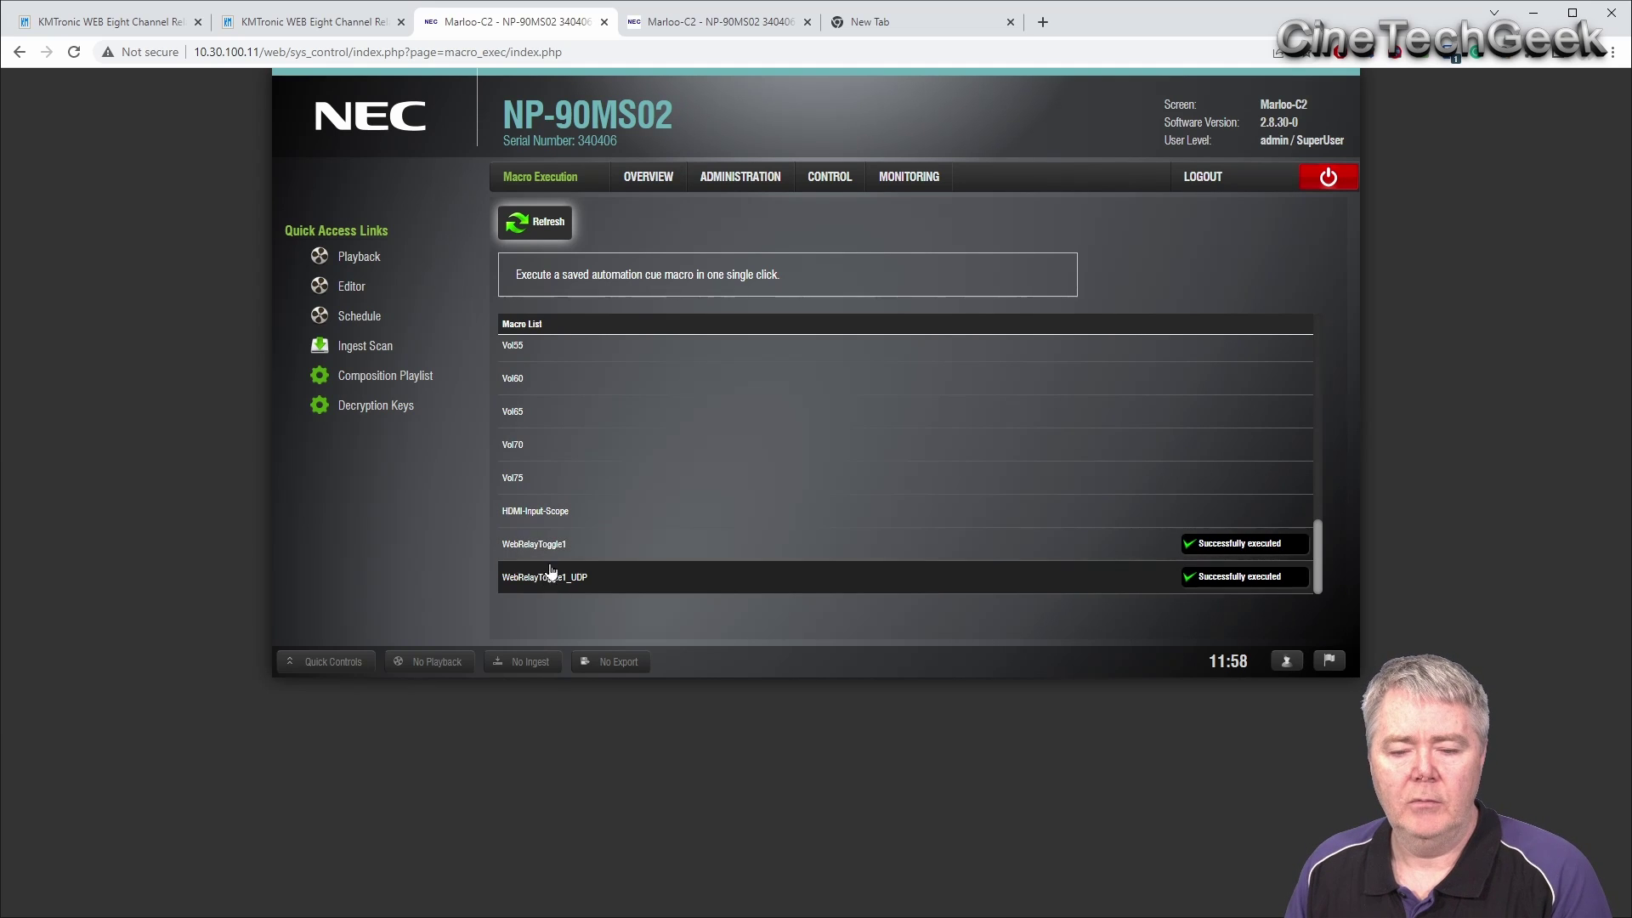
pyautogui.click(615, 549)
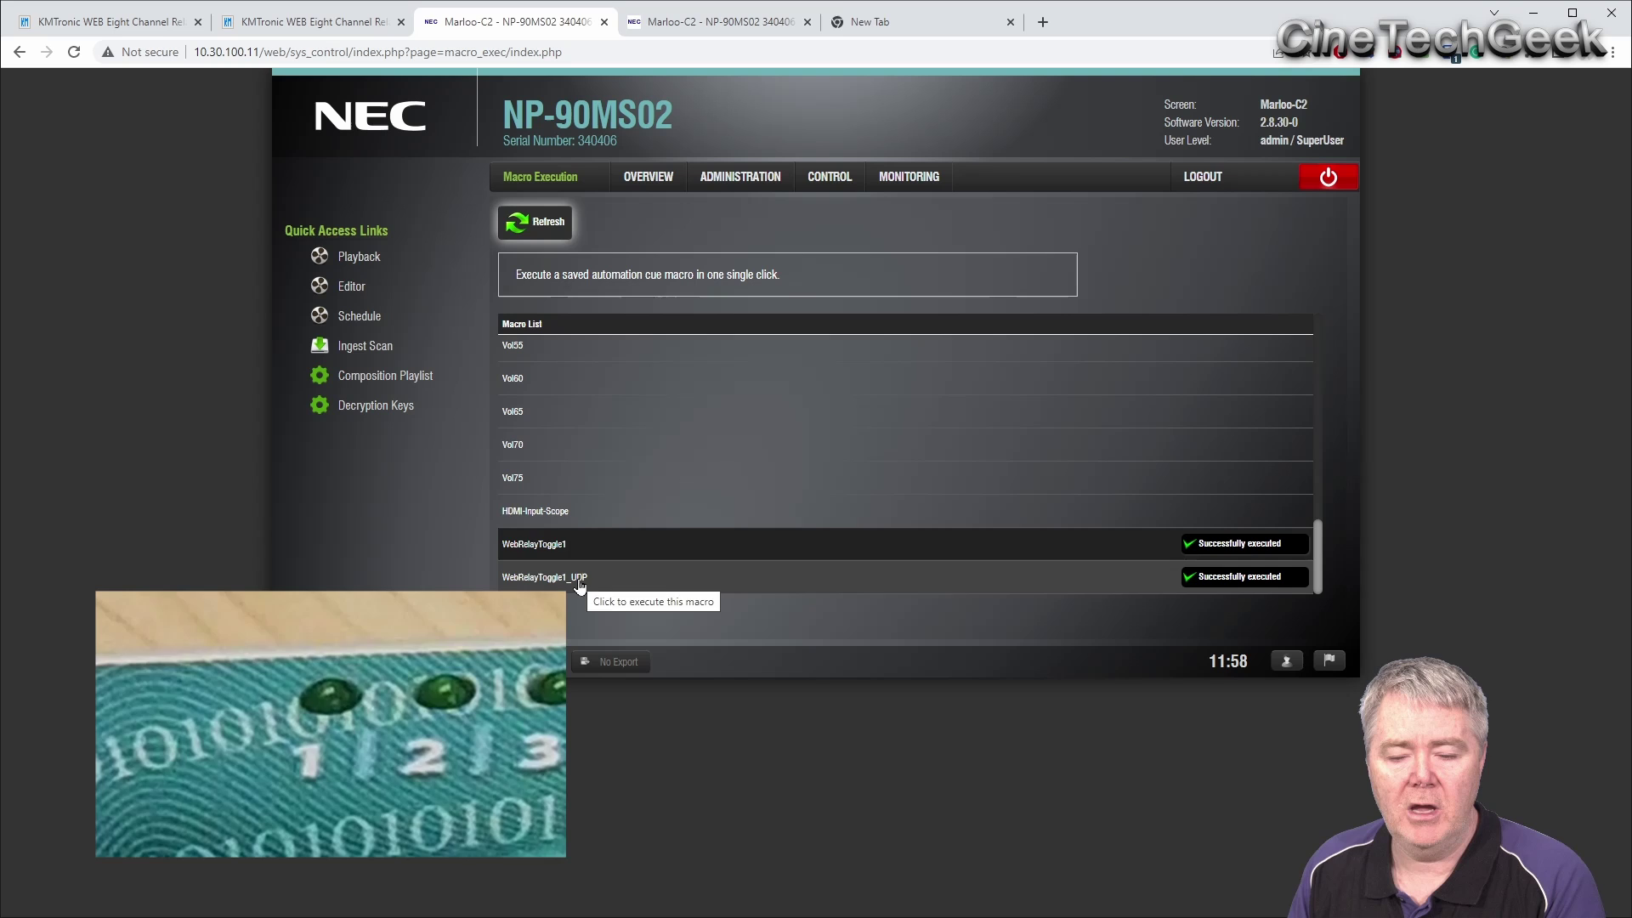
pyautogui.click(579, 583)
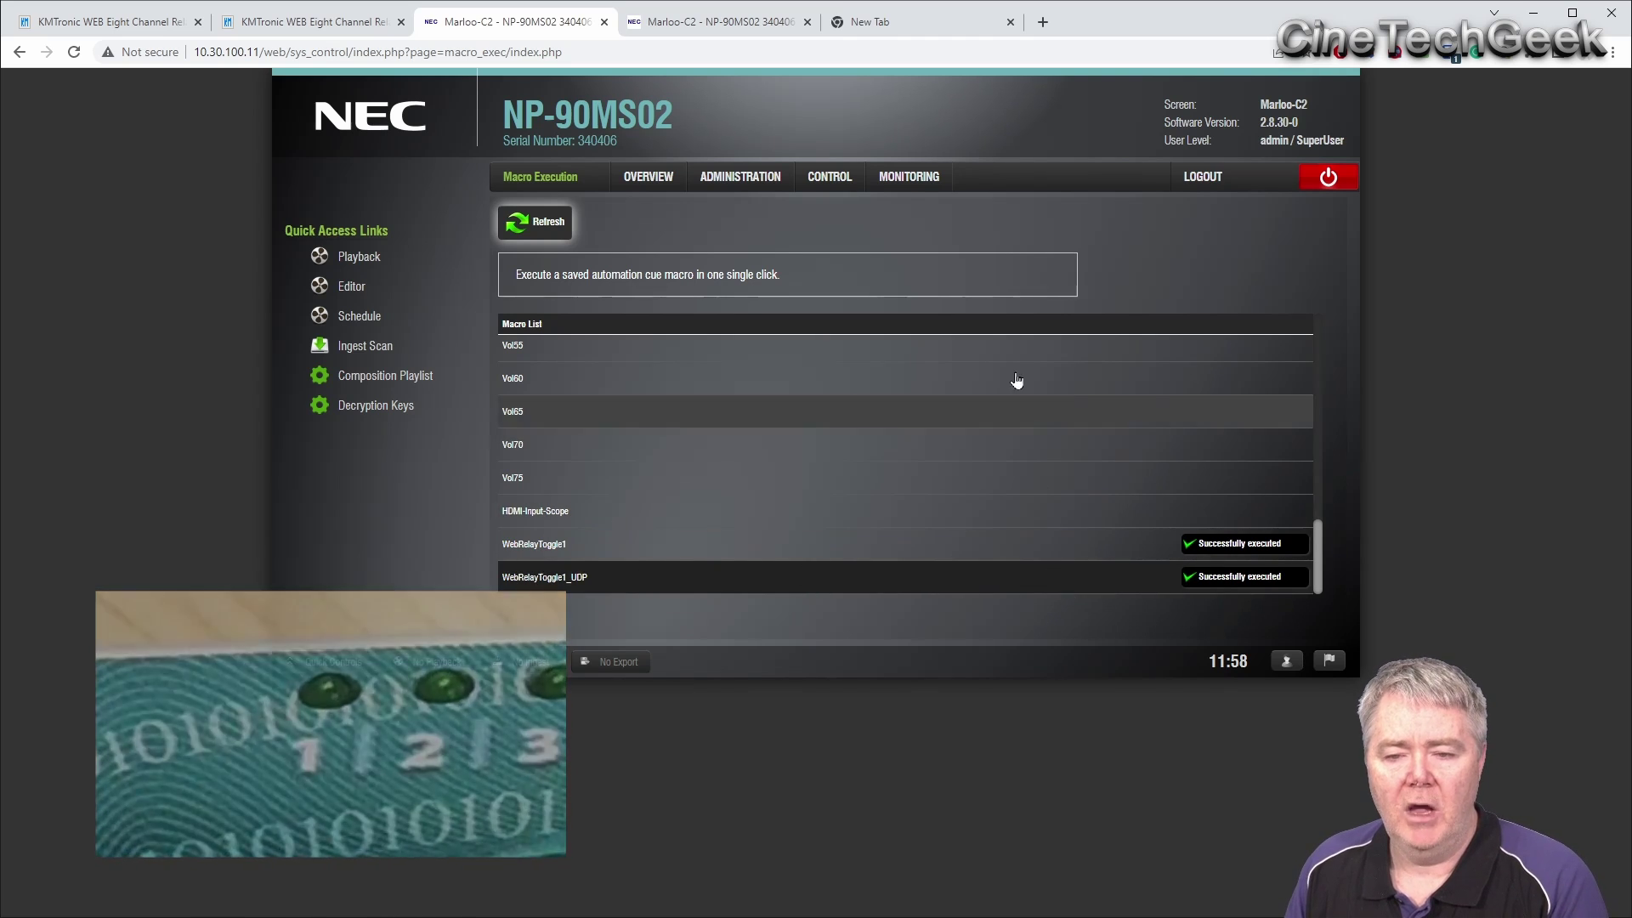
# Open WebRelayToggle1 in the Automation Cue editor and review its port1 on HTTP request without saving.
pyautogui.click(723, 23)
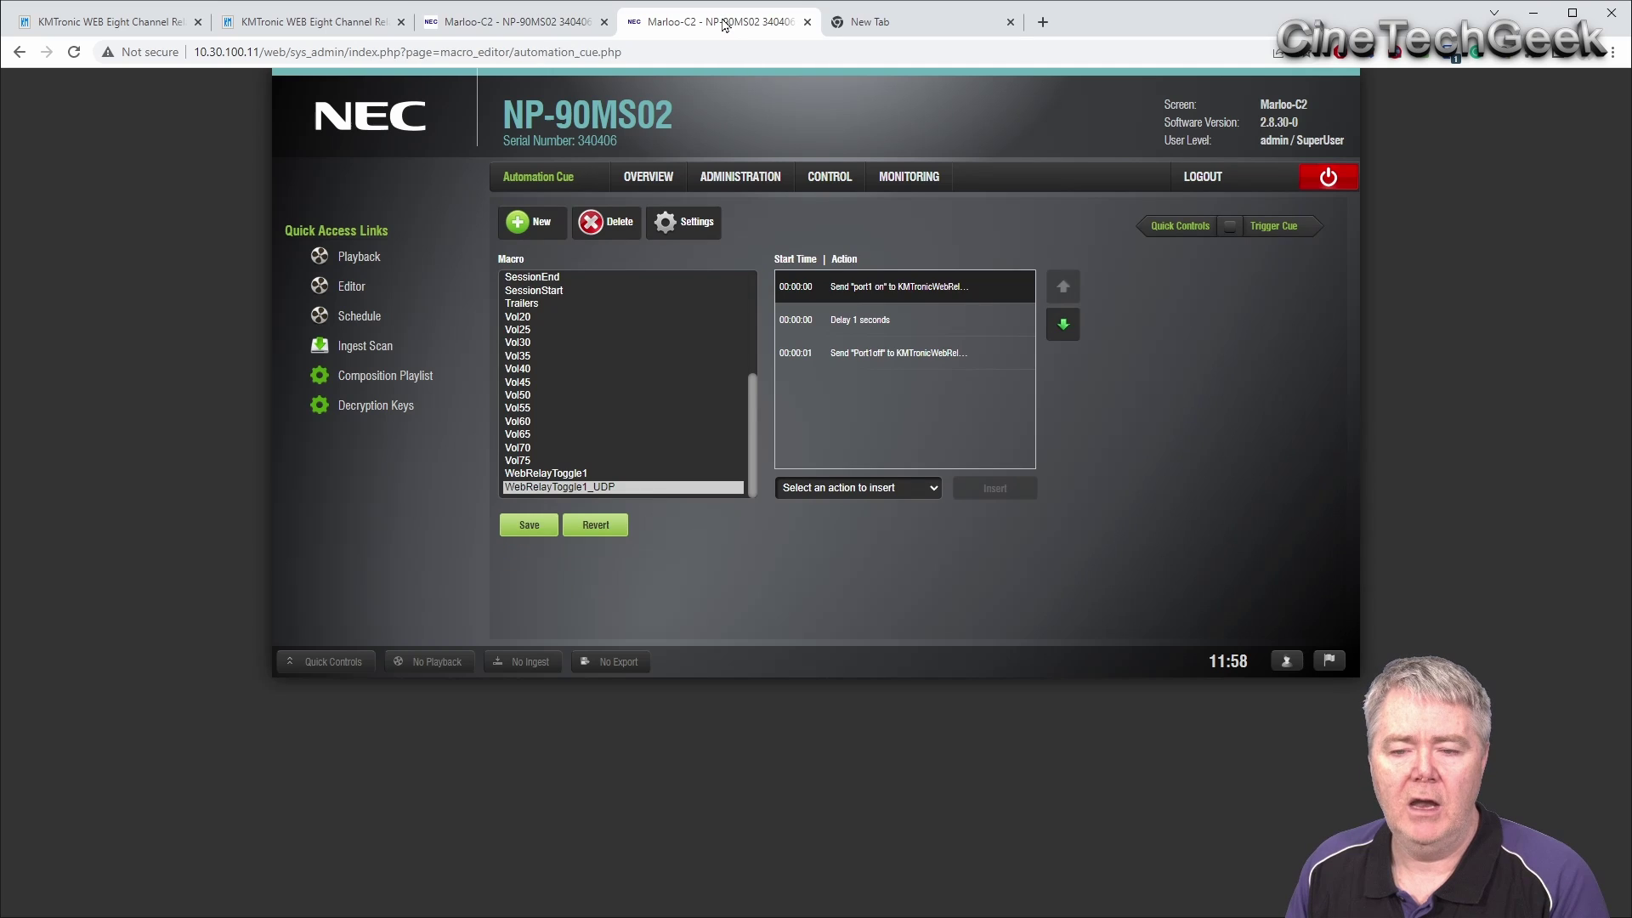
pyautogui.click(584, 477)
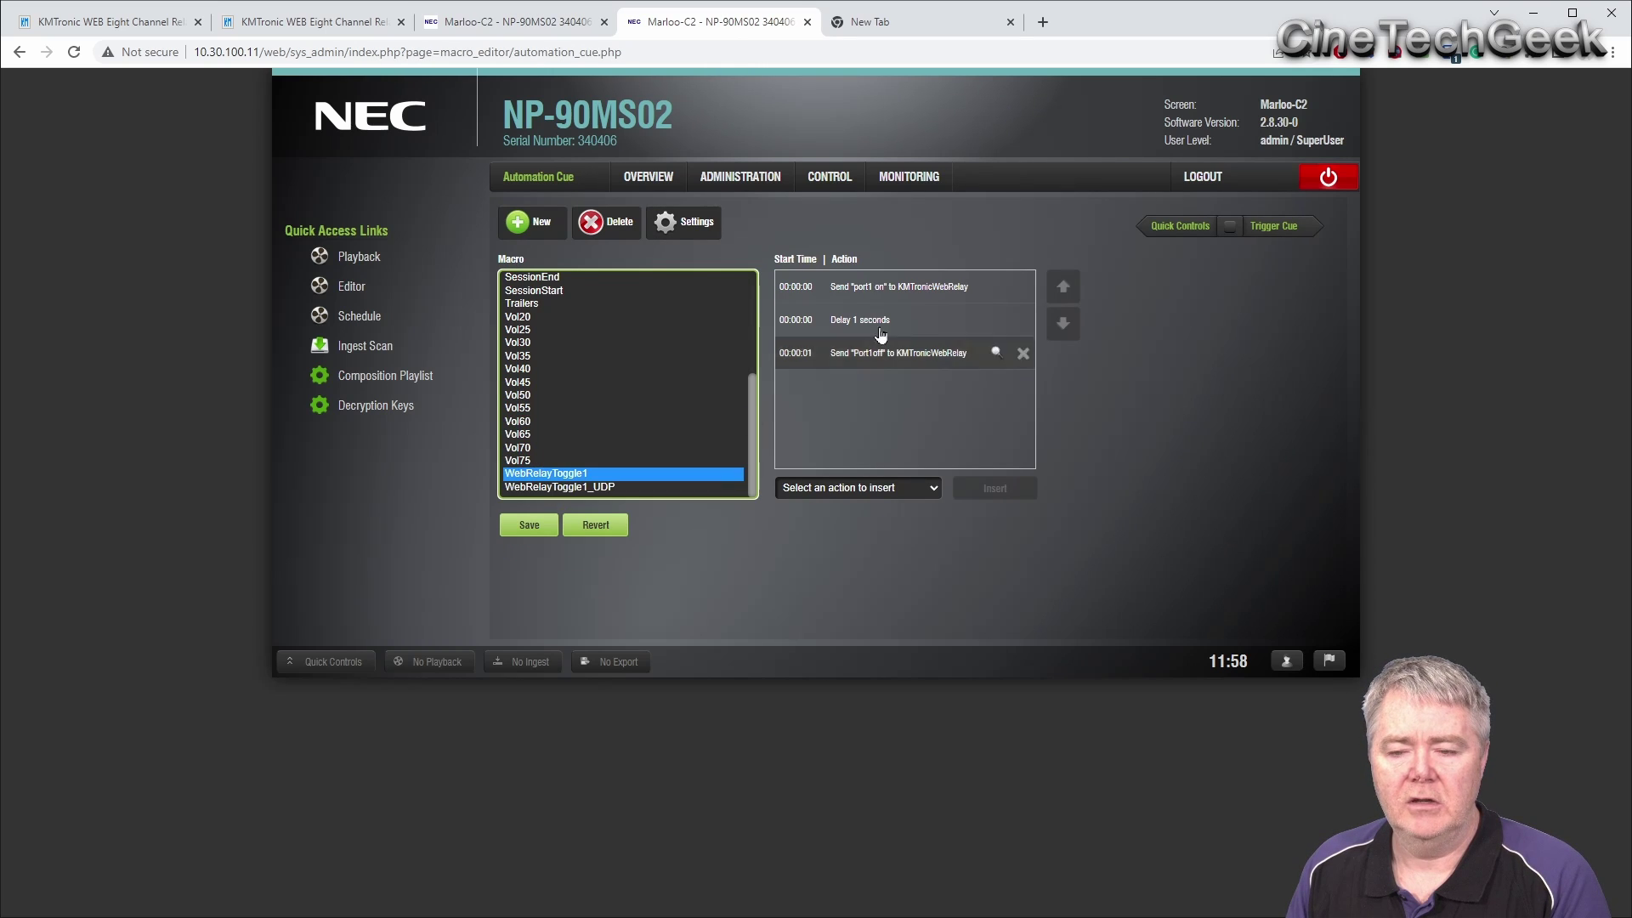
pyautogui.click(996, 287)
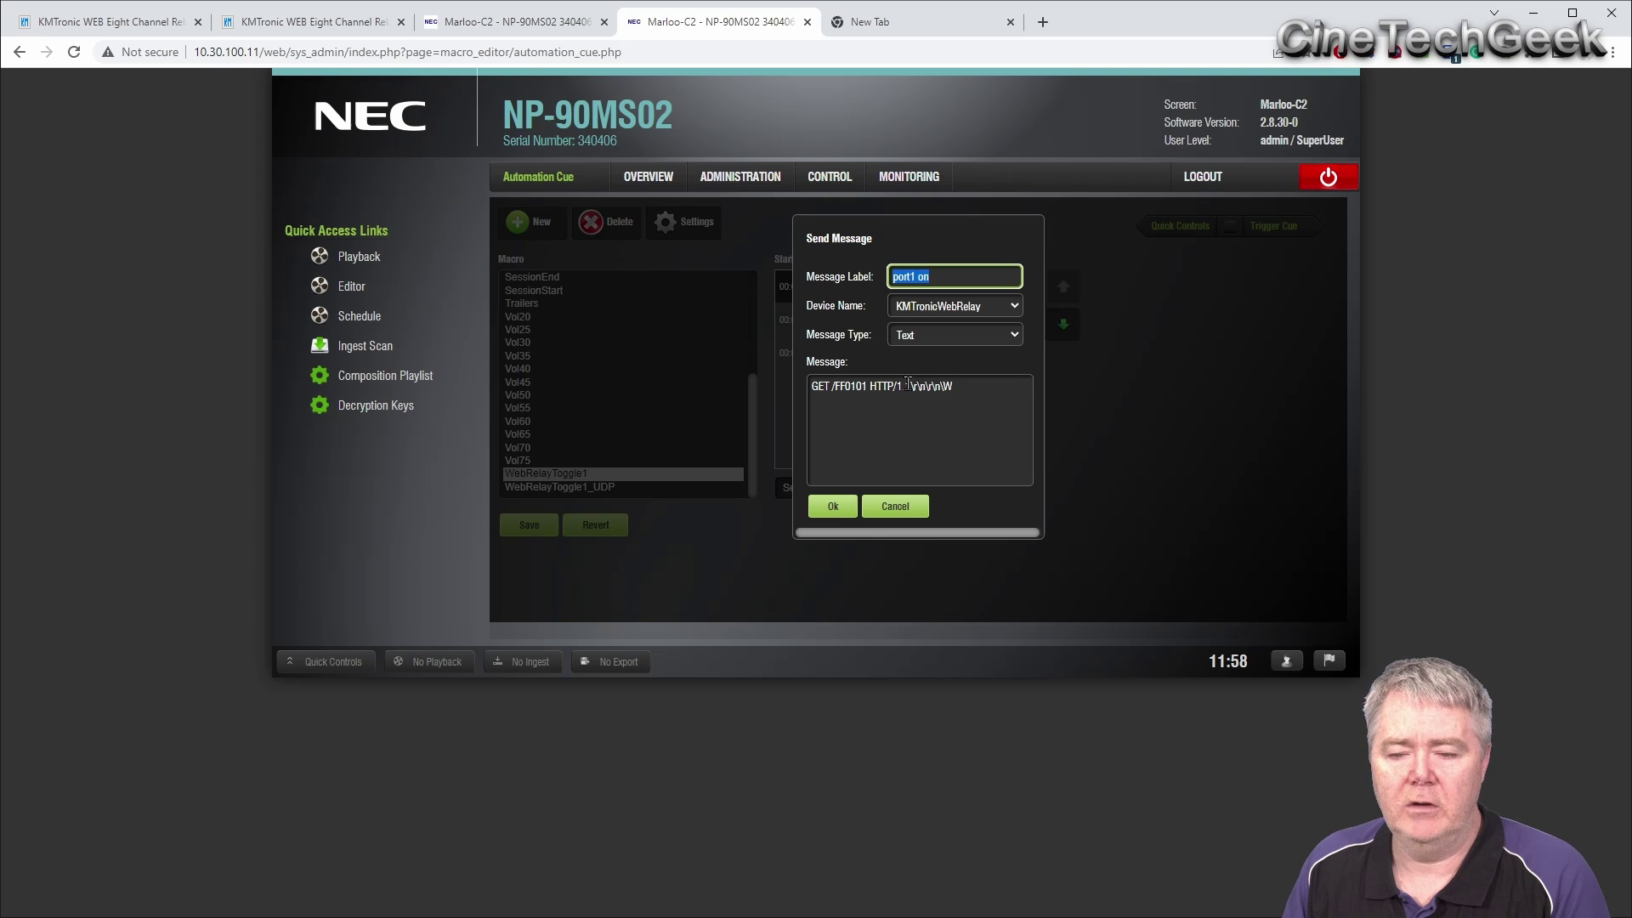
pyautogui.click(962, 392)
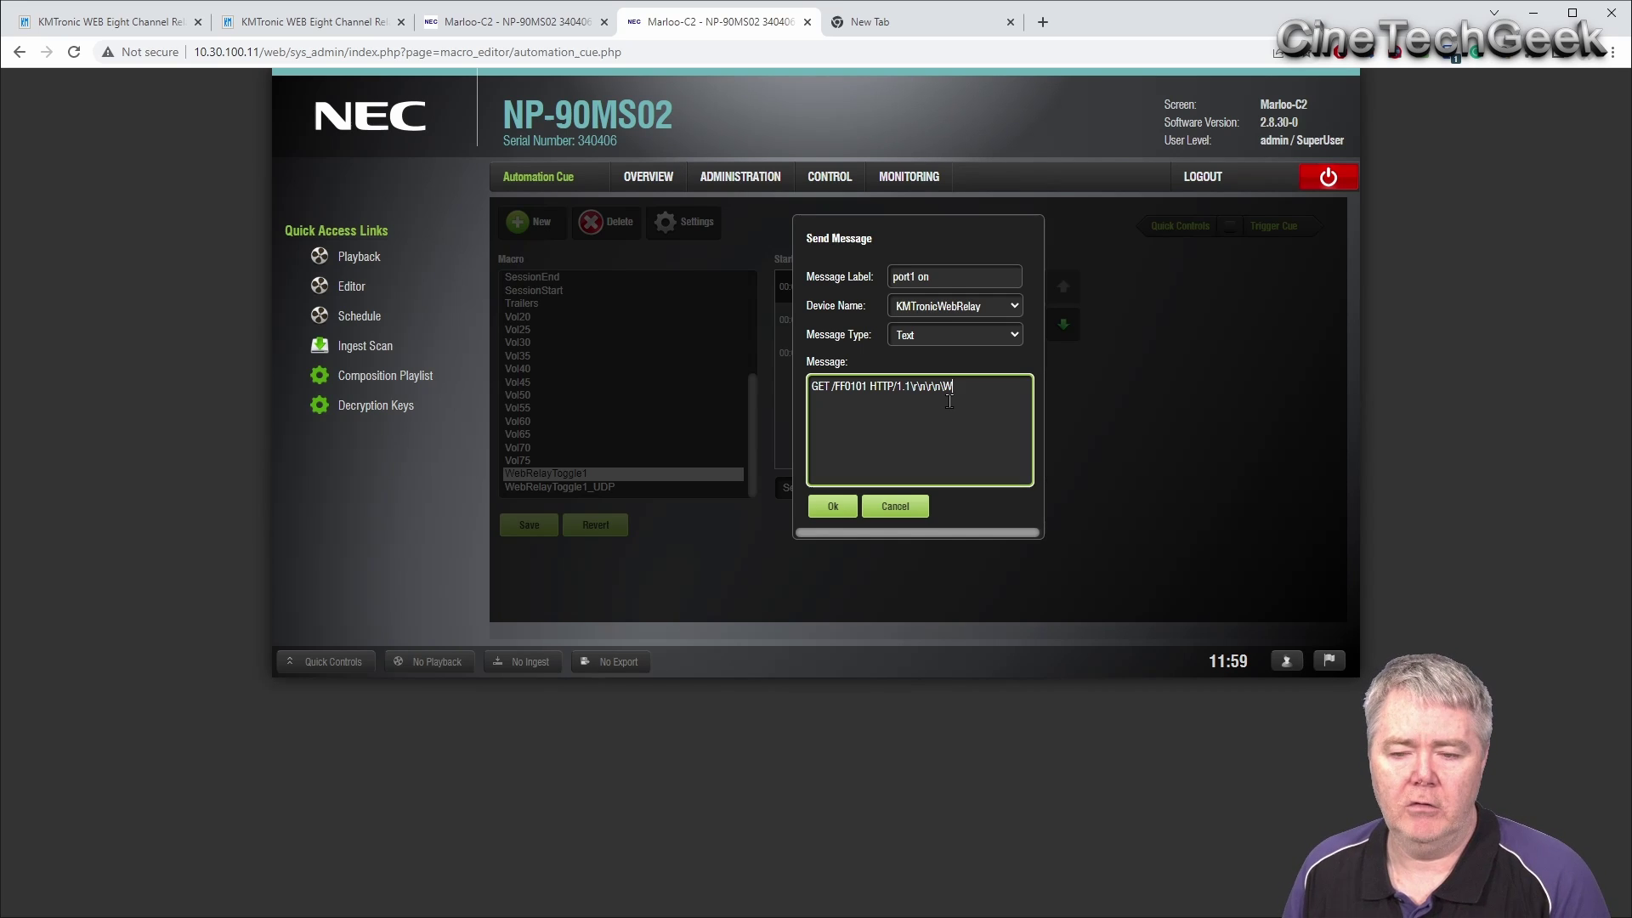
pyautogui.click(901, 509)
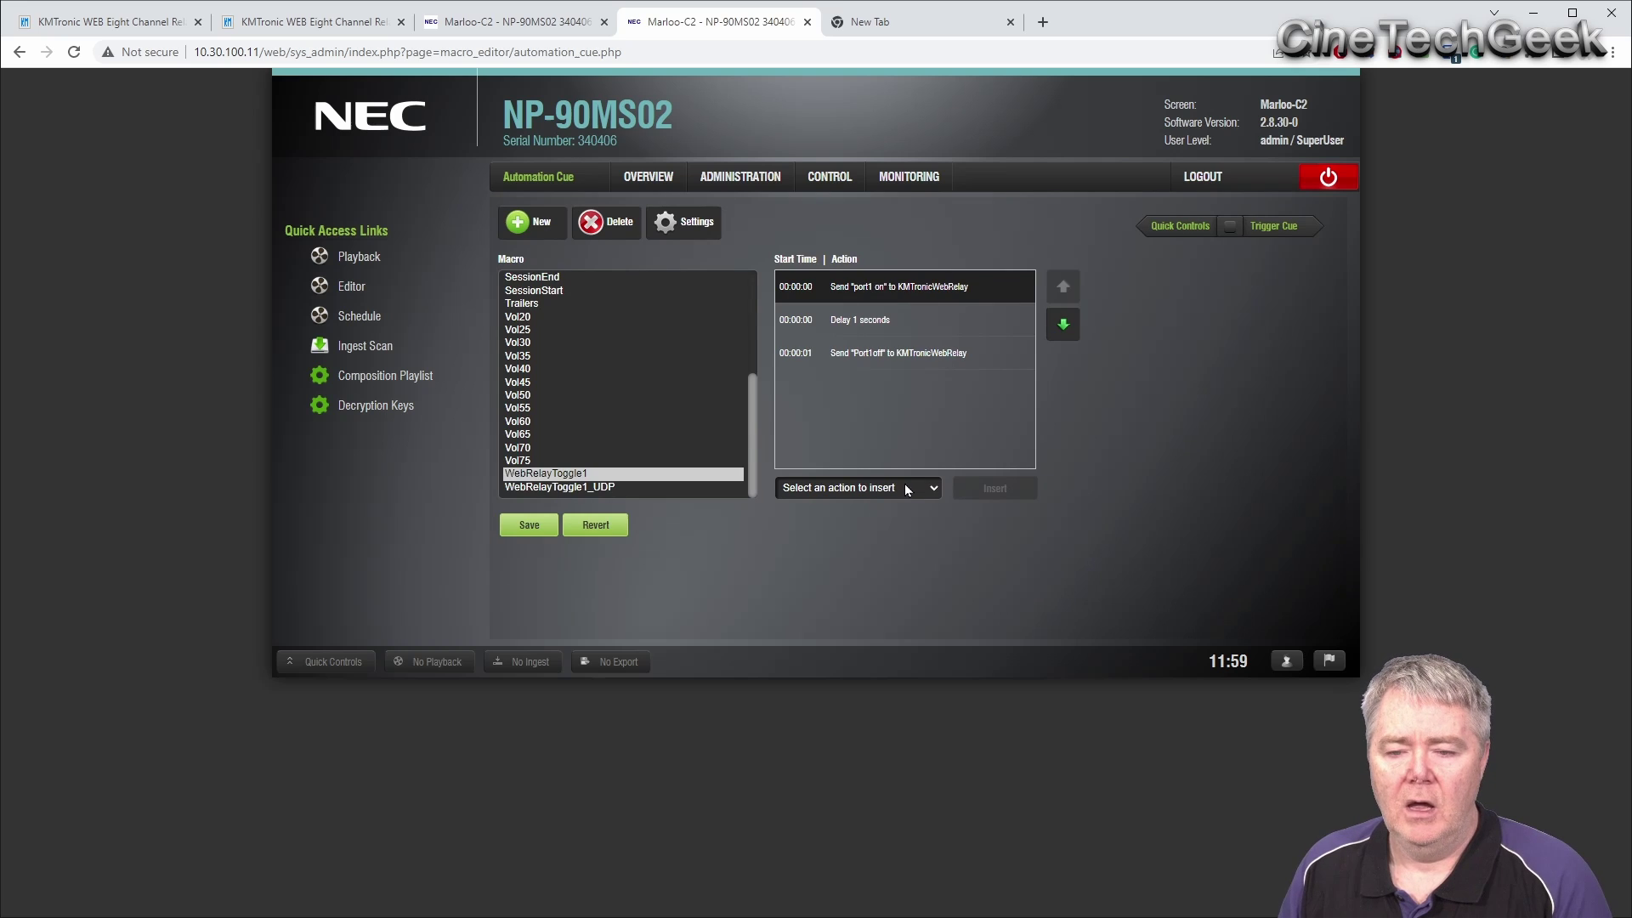
# Review the Port1off message without changes, then rerun WebRelayToggle1 from Macro Execution.
pyautogui.moveTo(874, 327)
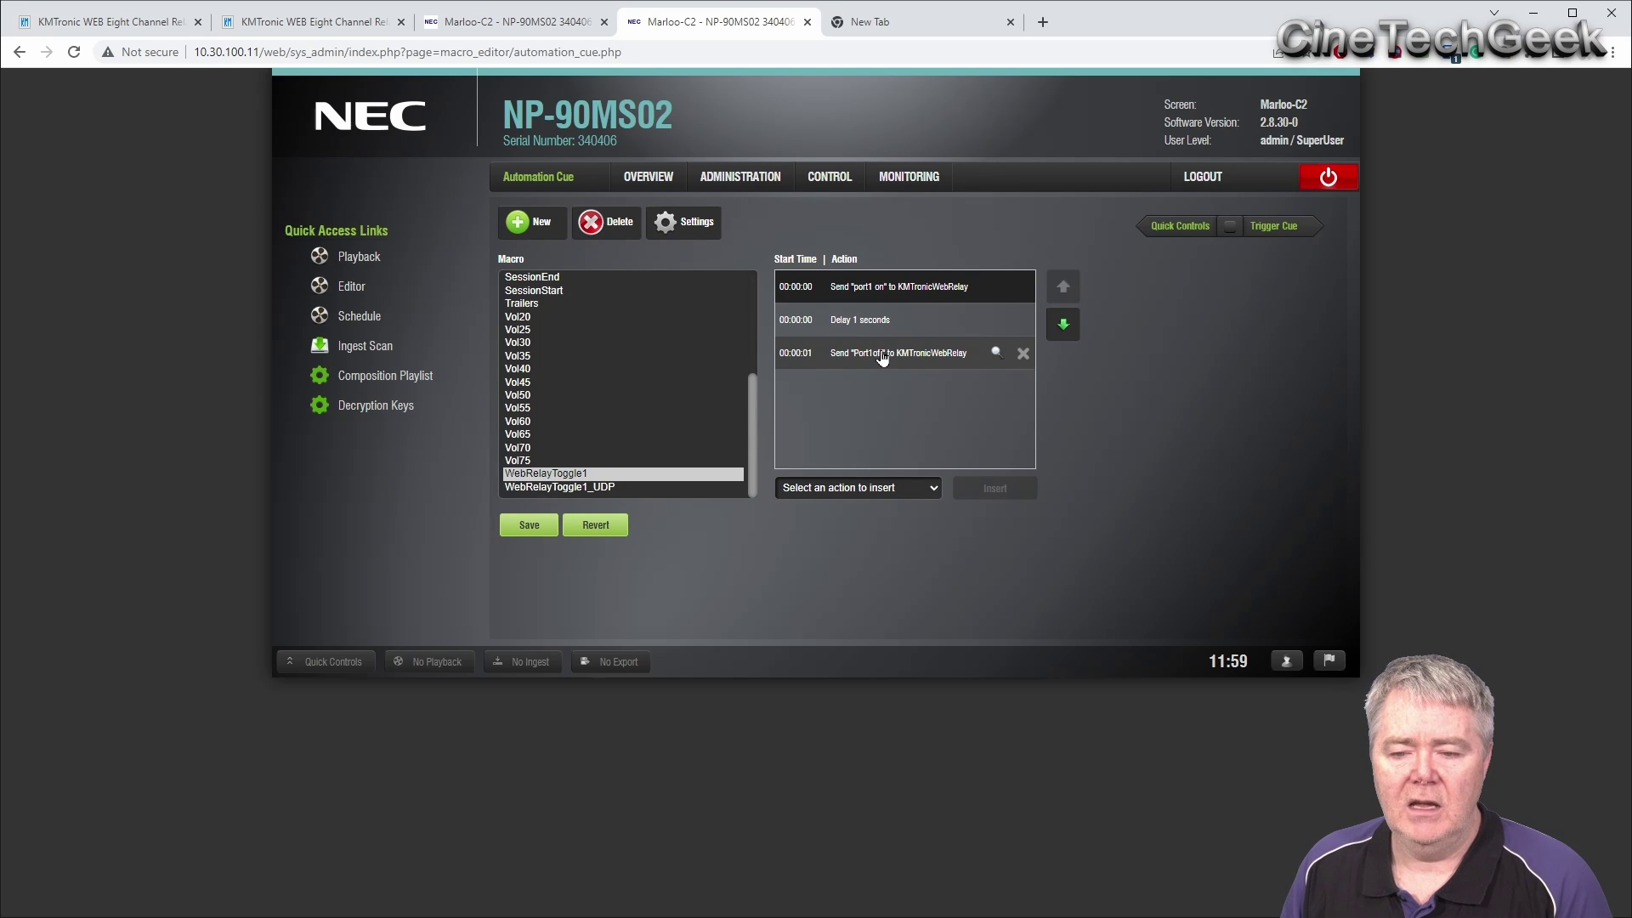
pyautogui.click(996, 356)
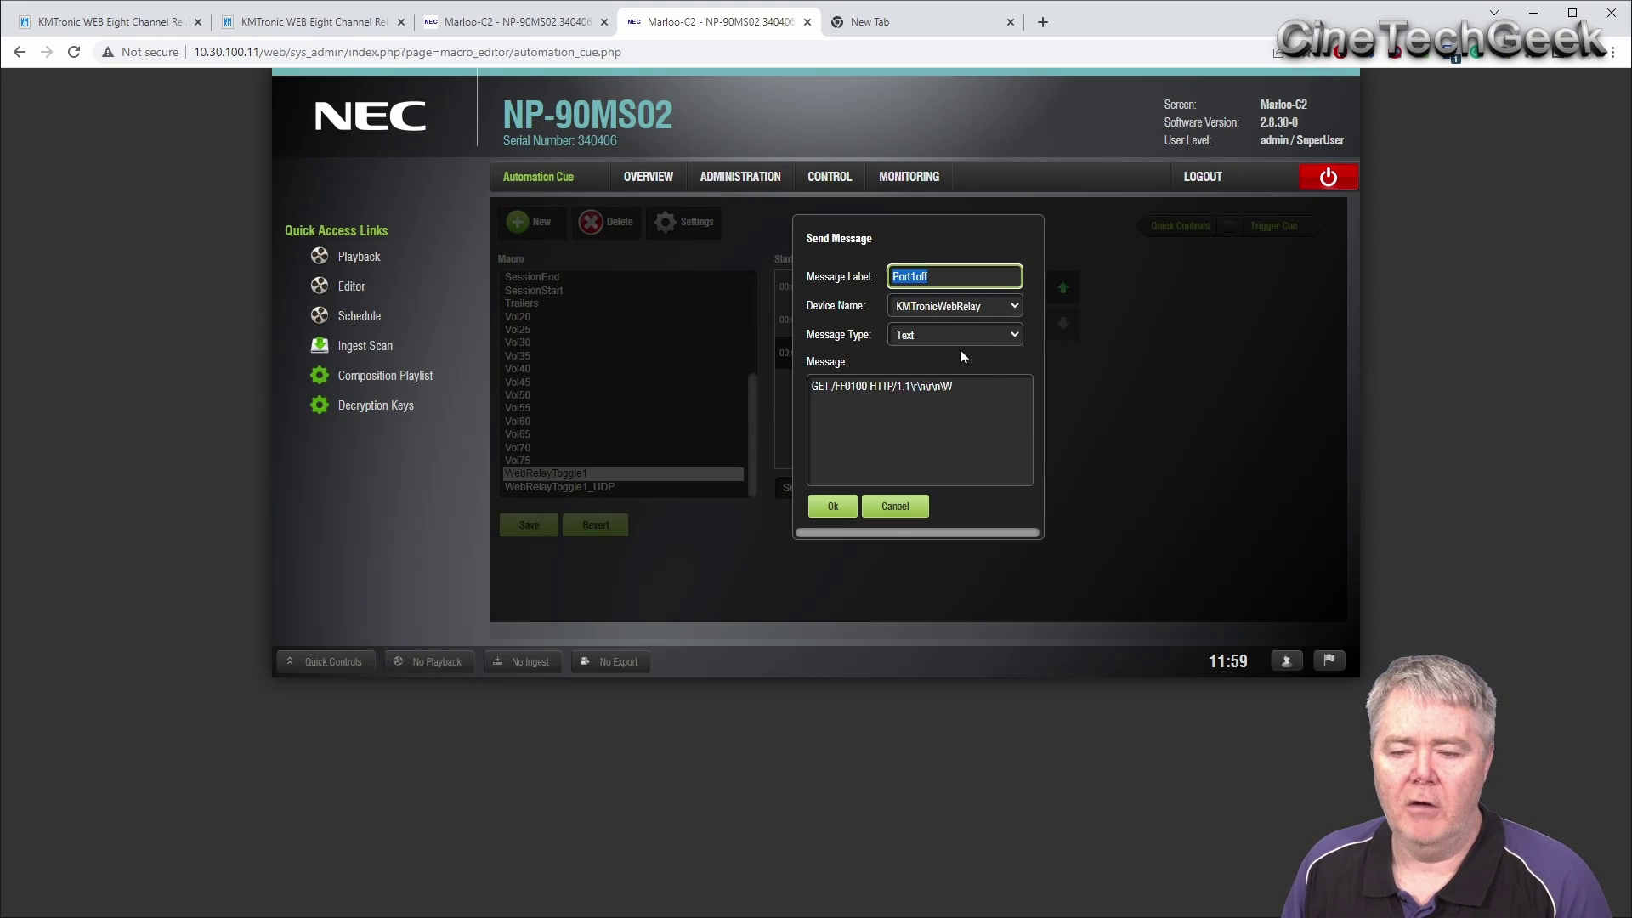
pyautogui.click(892, 508)
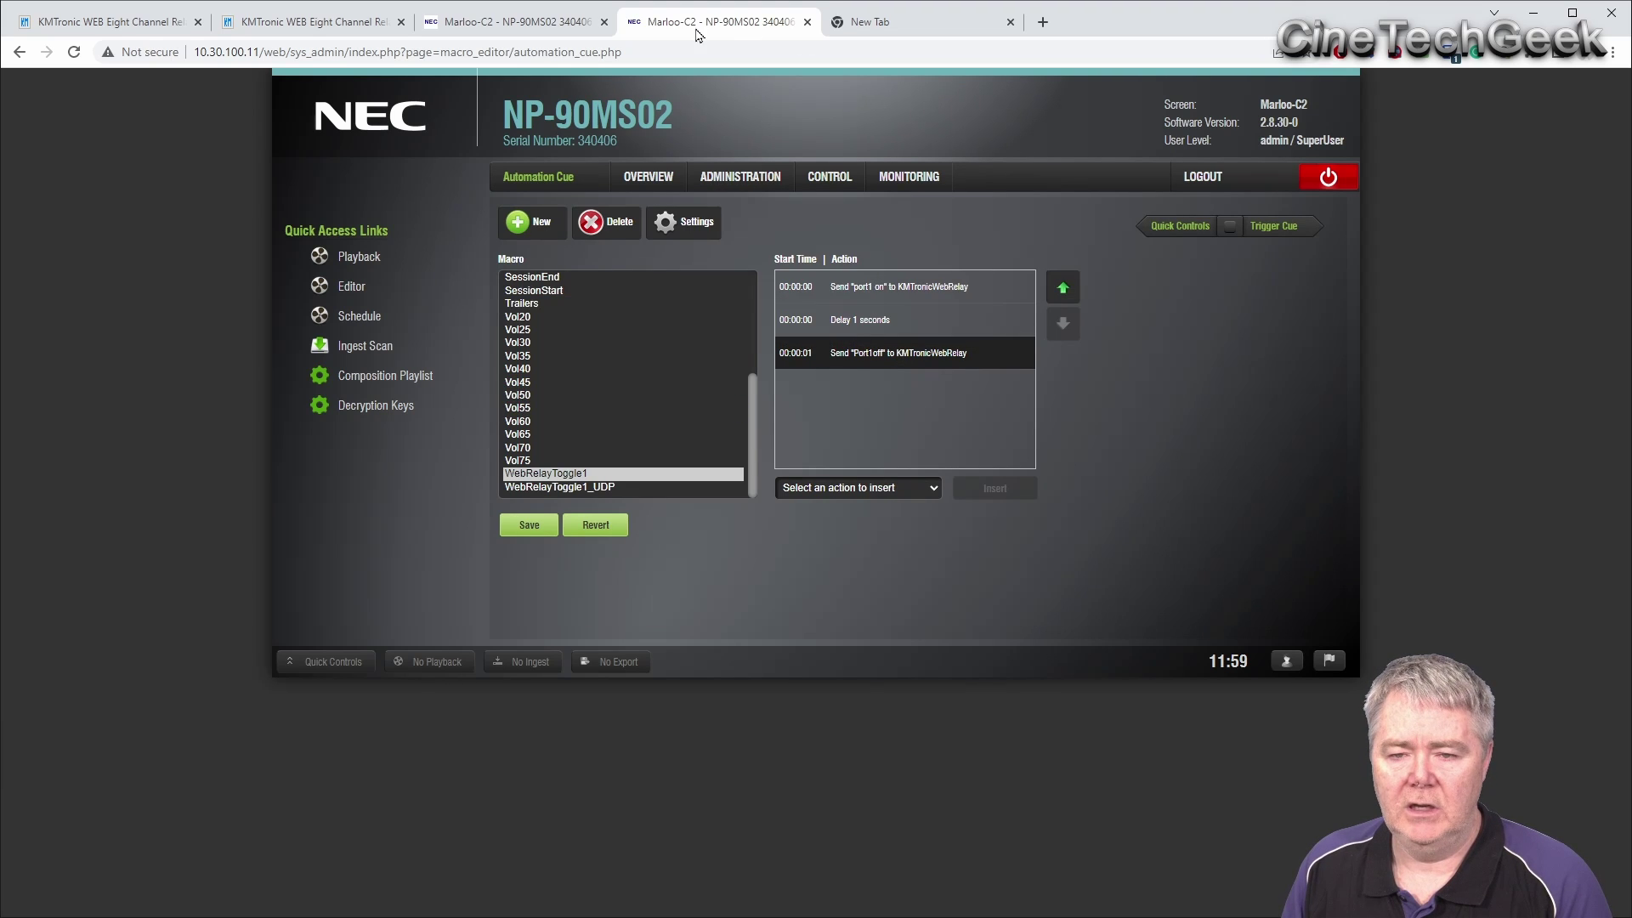
pyautogui.click(536, 24)
pyautogui.click(621, 550)
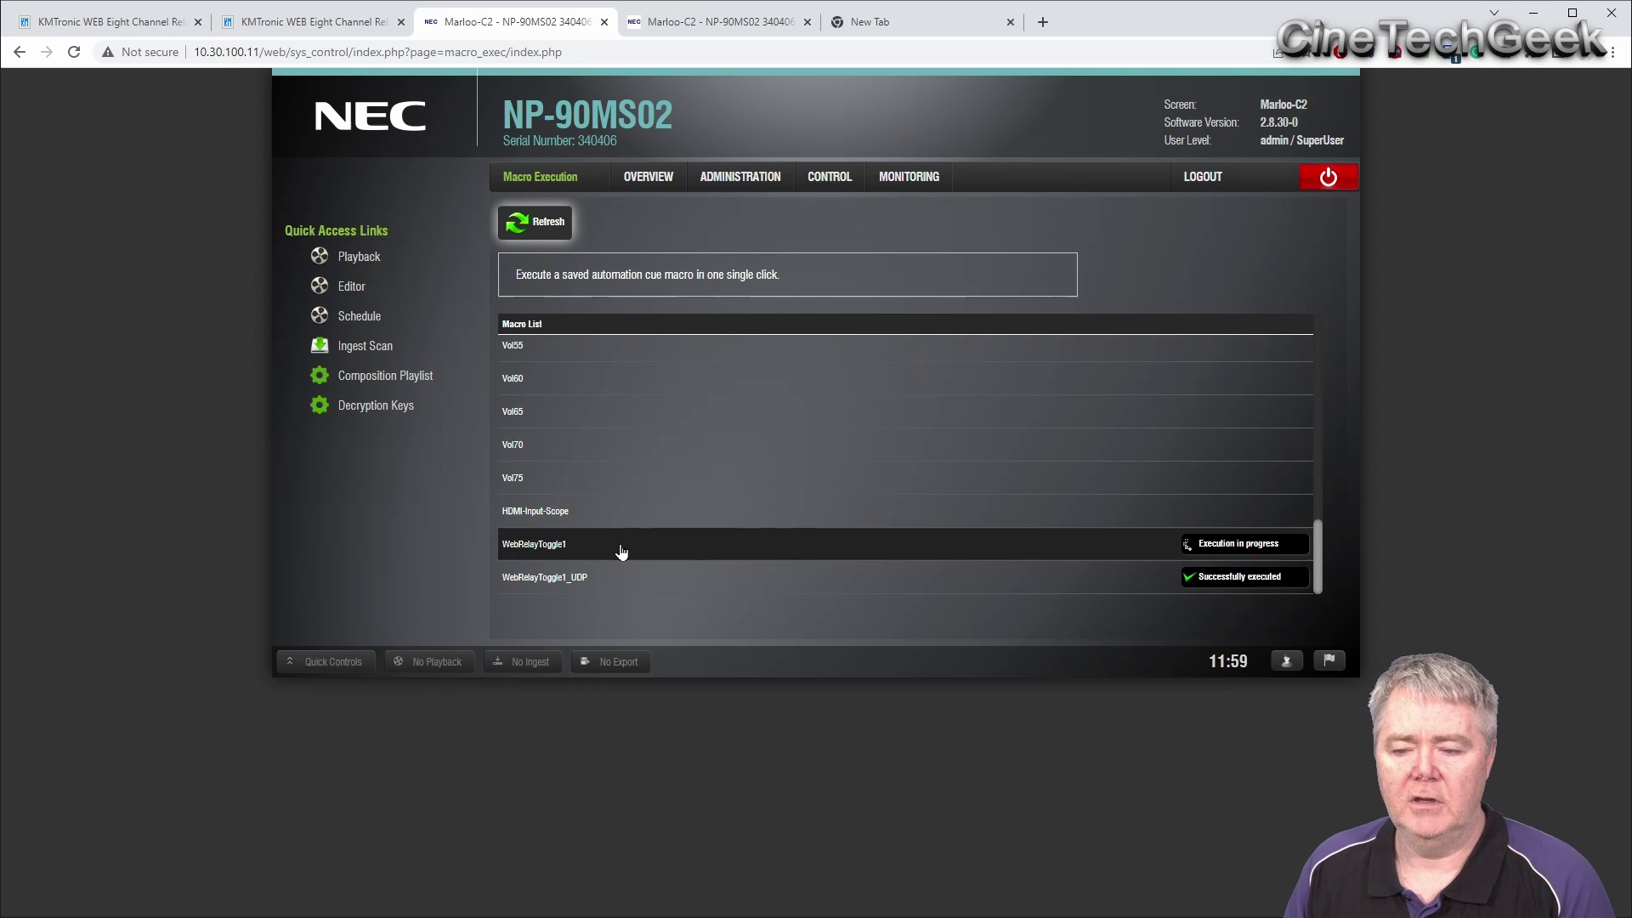
# Open WebRelayToggle1_UDP's actions and confirm port1 on sends FF0101 via KMTronicWebRelayUDP.
pyautogui.click(757, 21)
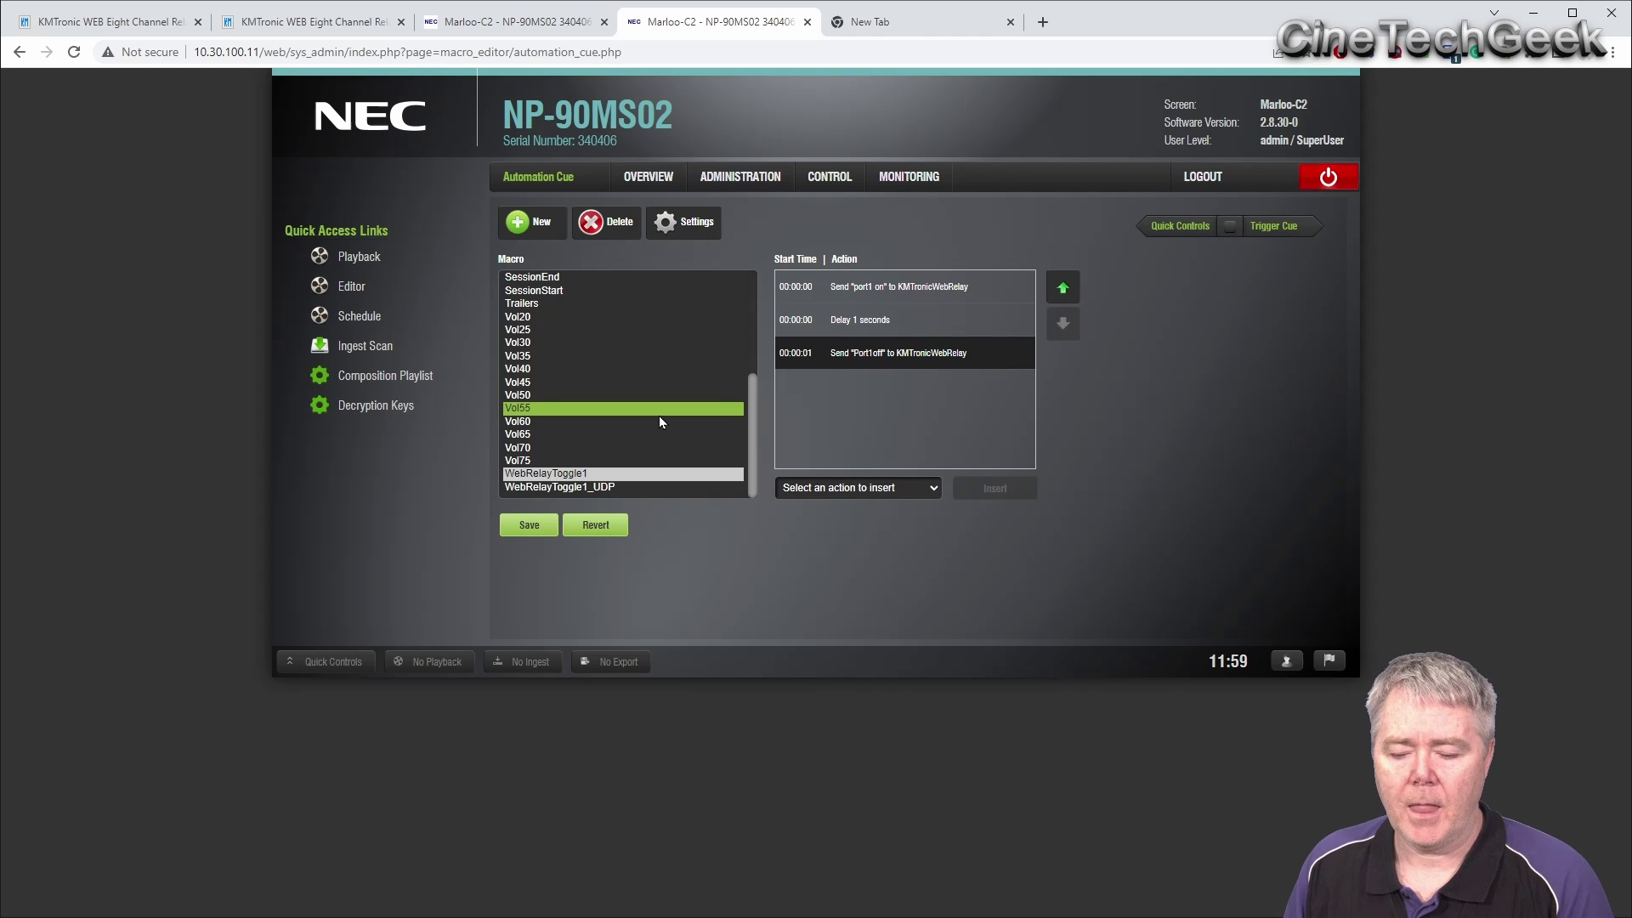
pyautogui.click(614, 486)
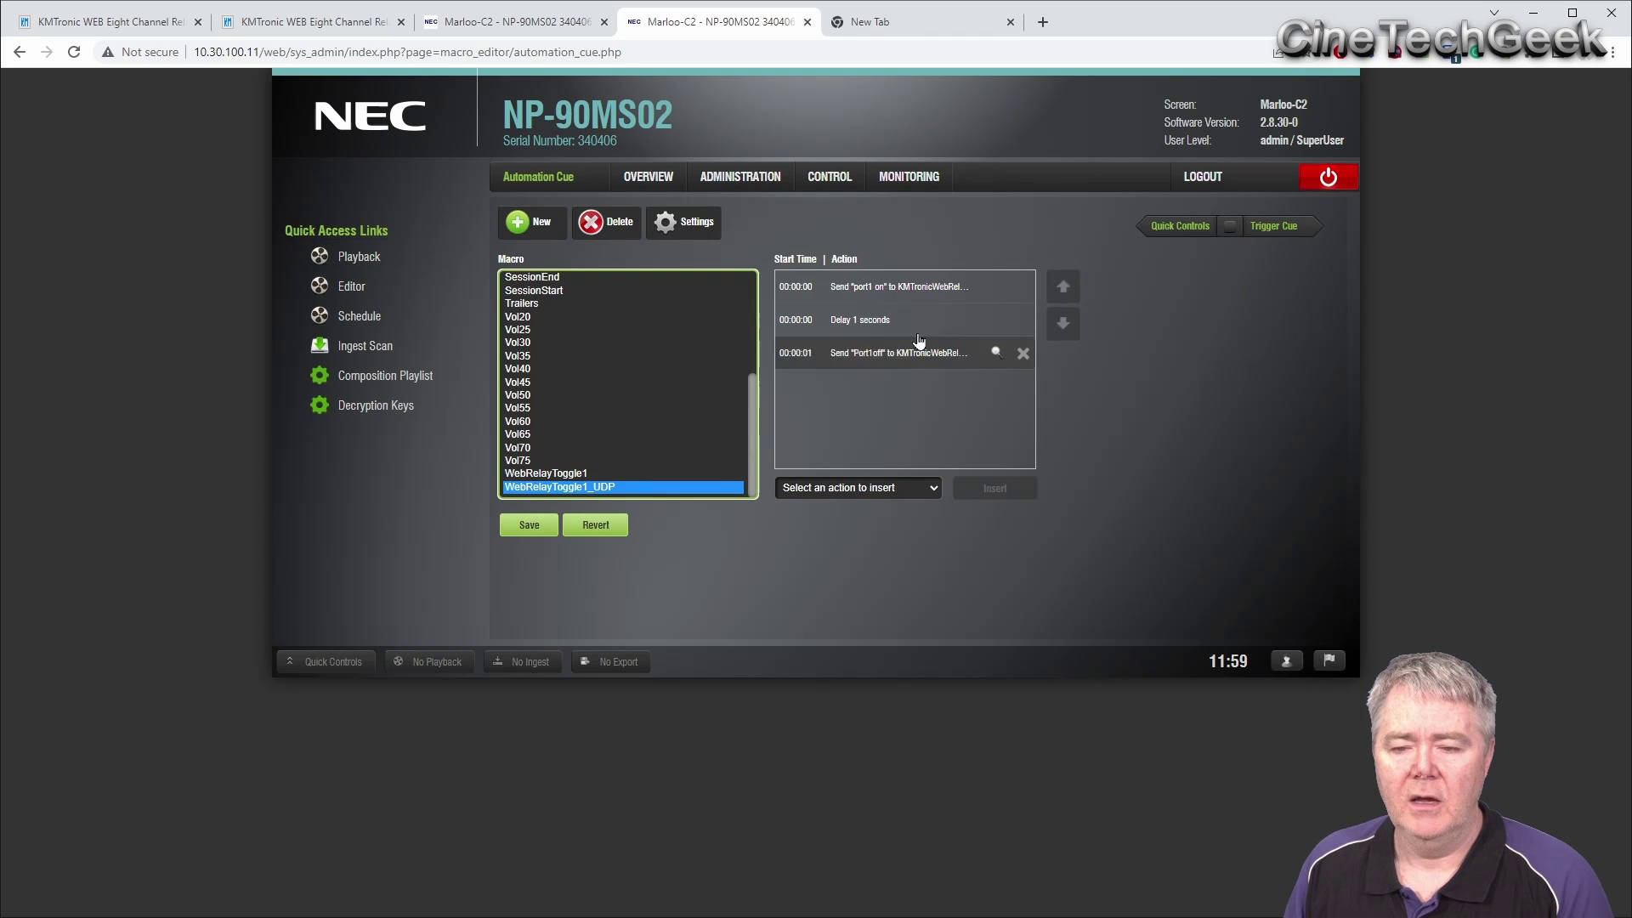
pyautogui.click(997, 291)
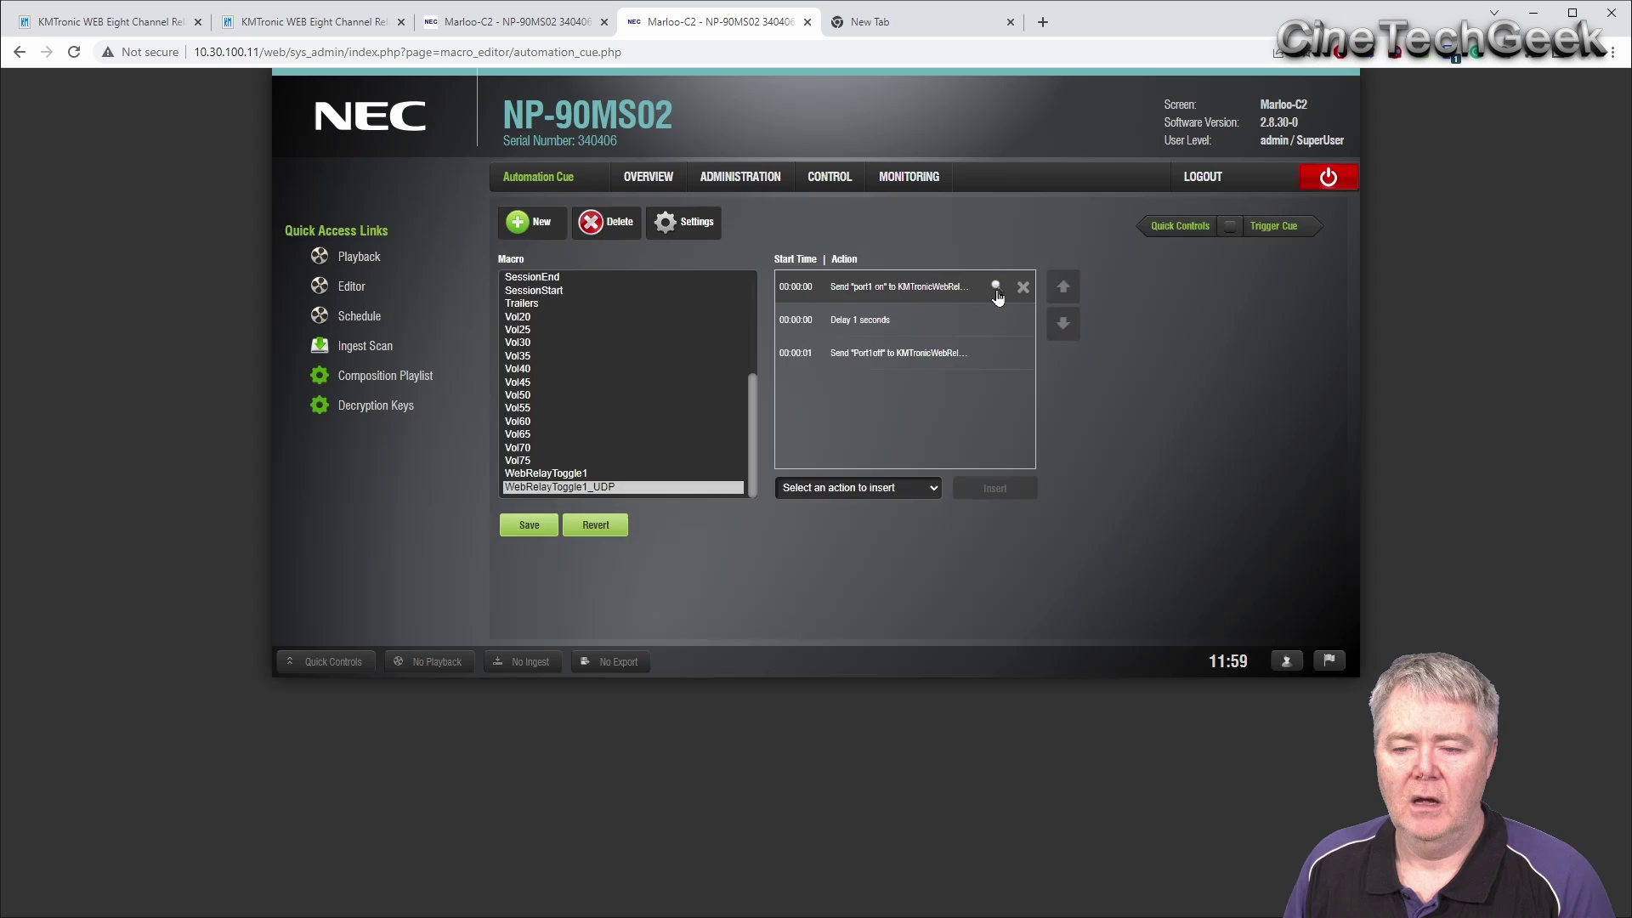
pyautogui.click(996, 288)
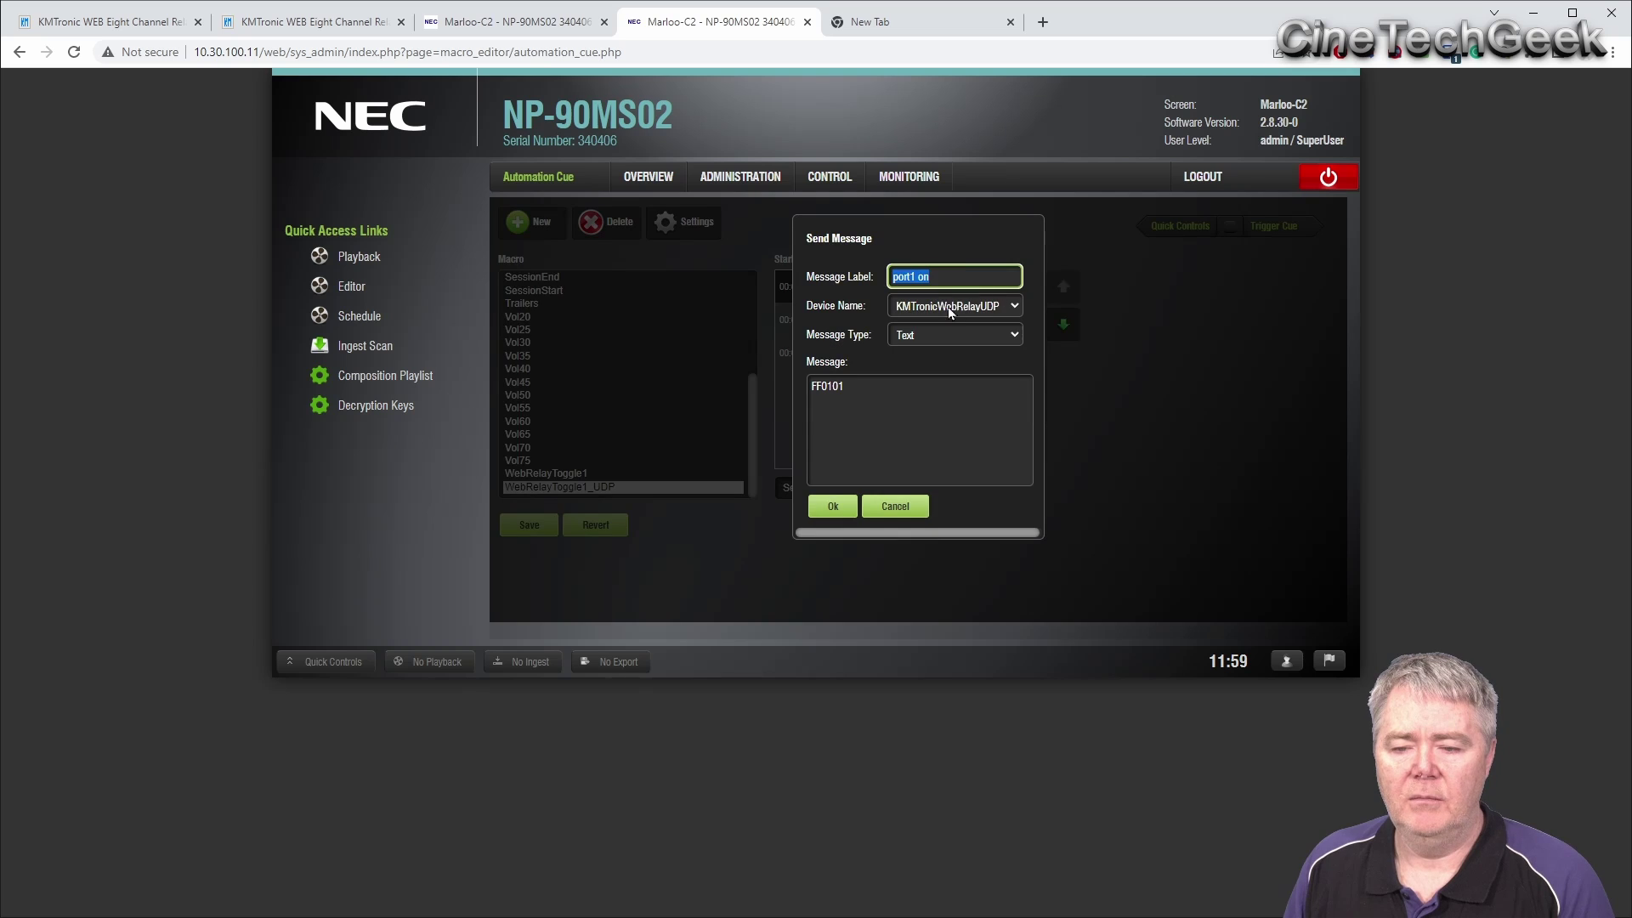
pyautogui.click(831, 508)
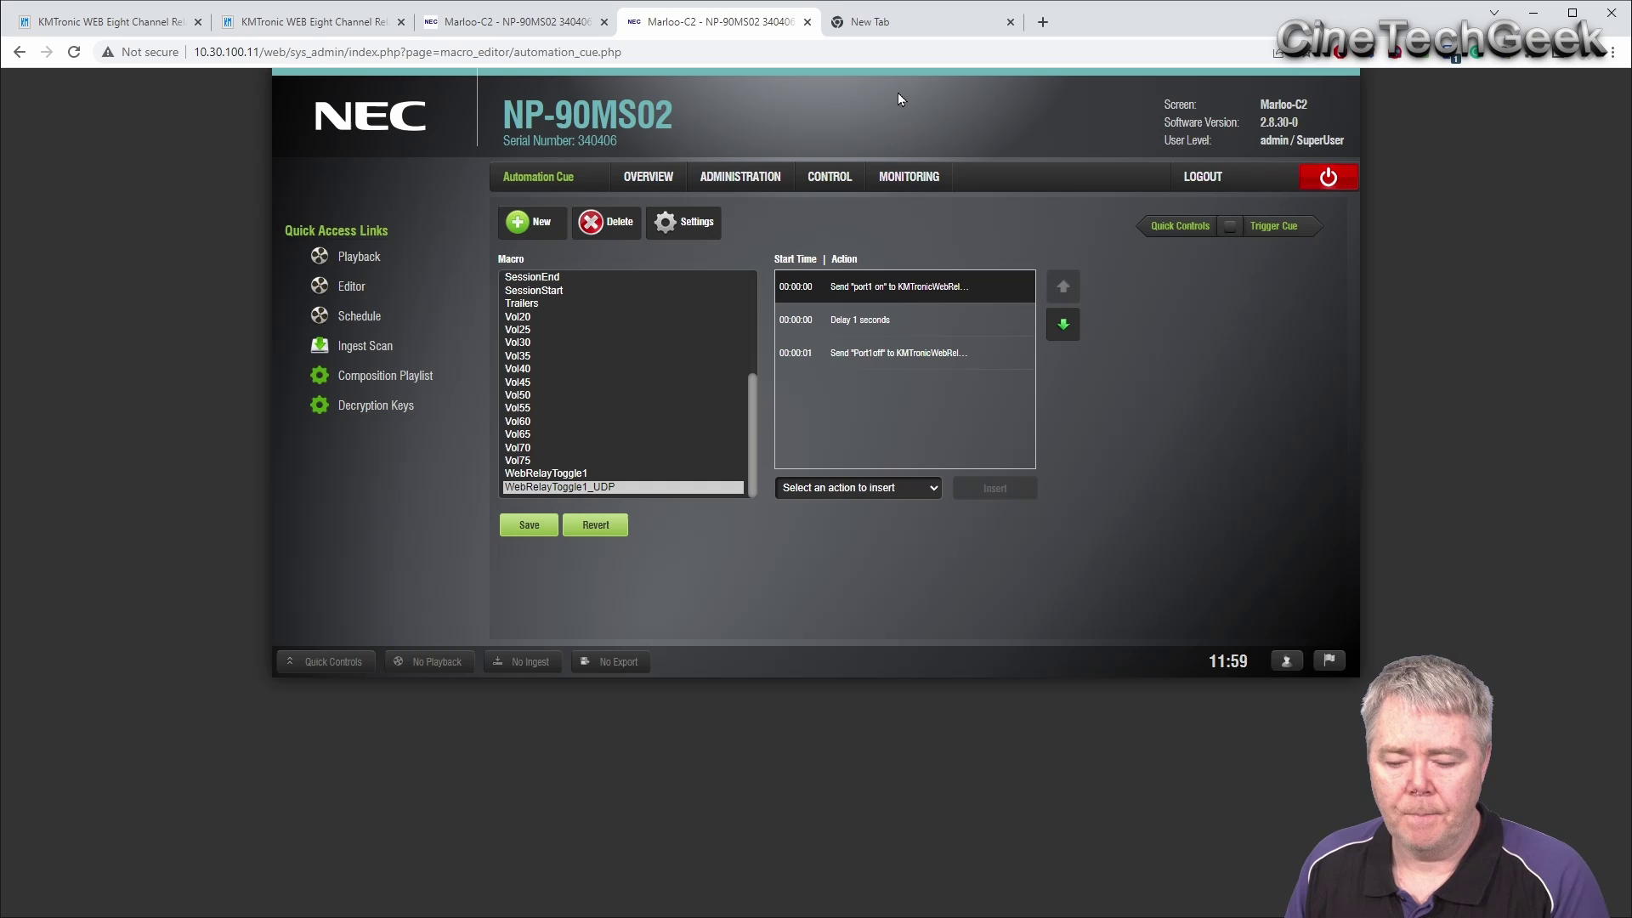
# Load the relay board at 10.30.100.14 in a new tab and toggle test1, Relay2_james, Relay3_was, Relay4_Here.
pyautogui.click(894, 18)
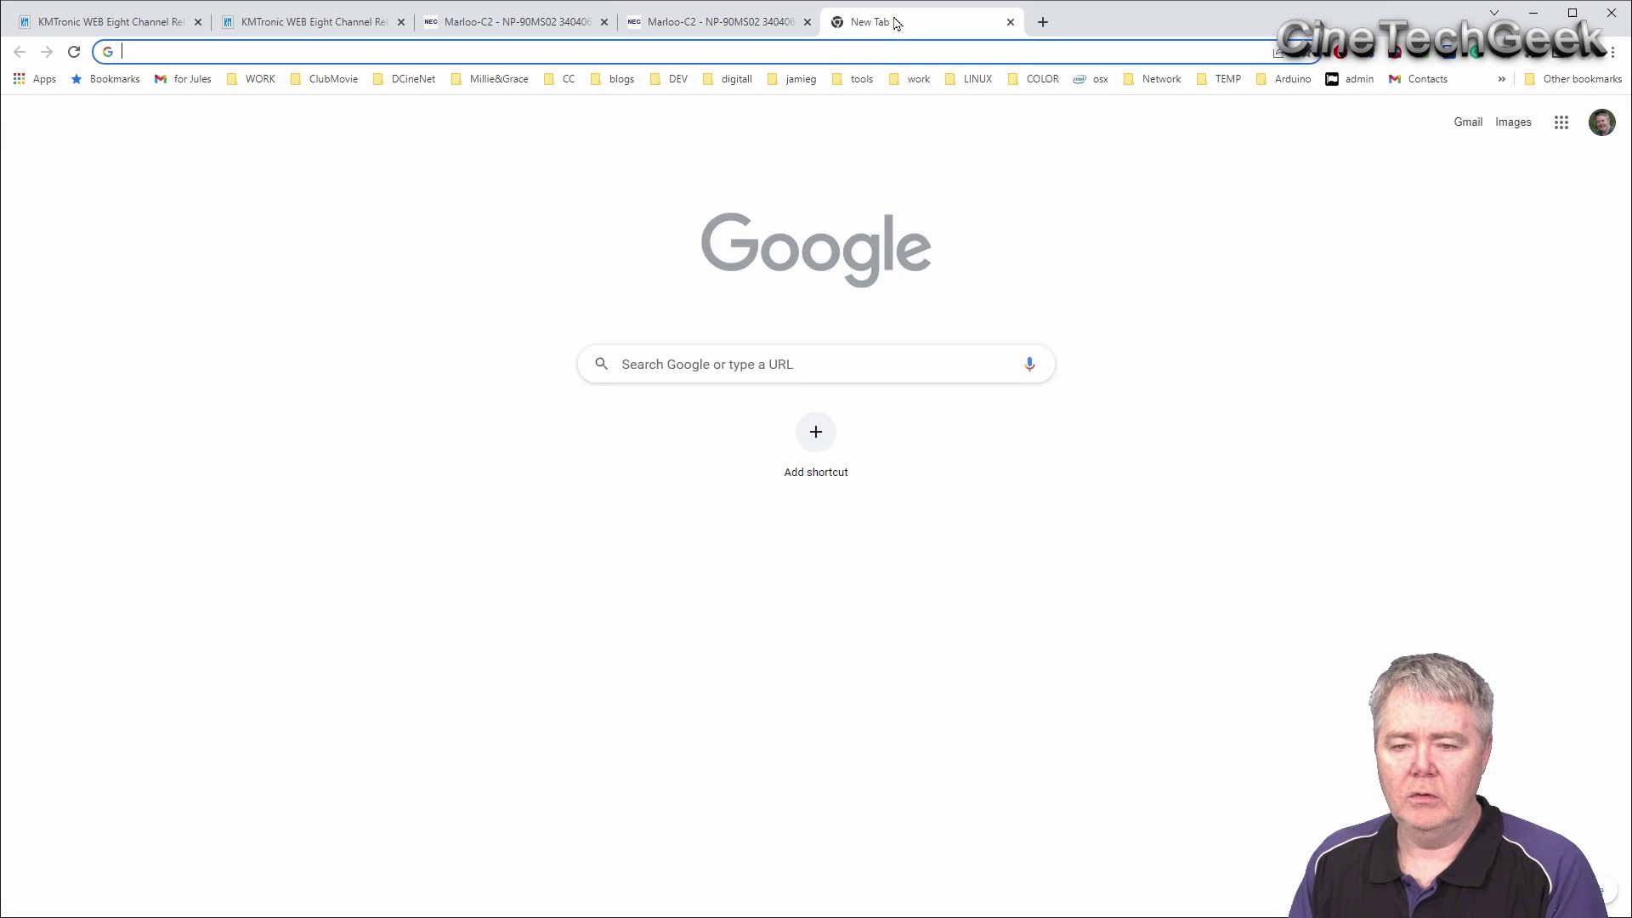
pyautogui.click(882, 54)
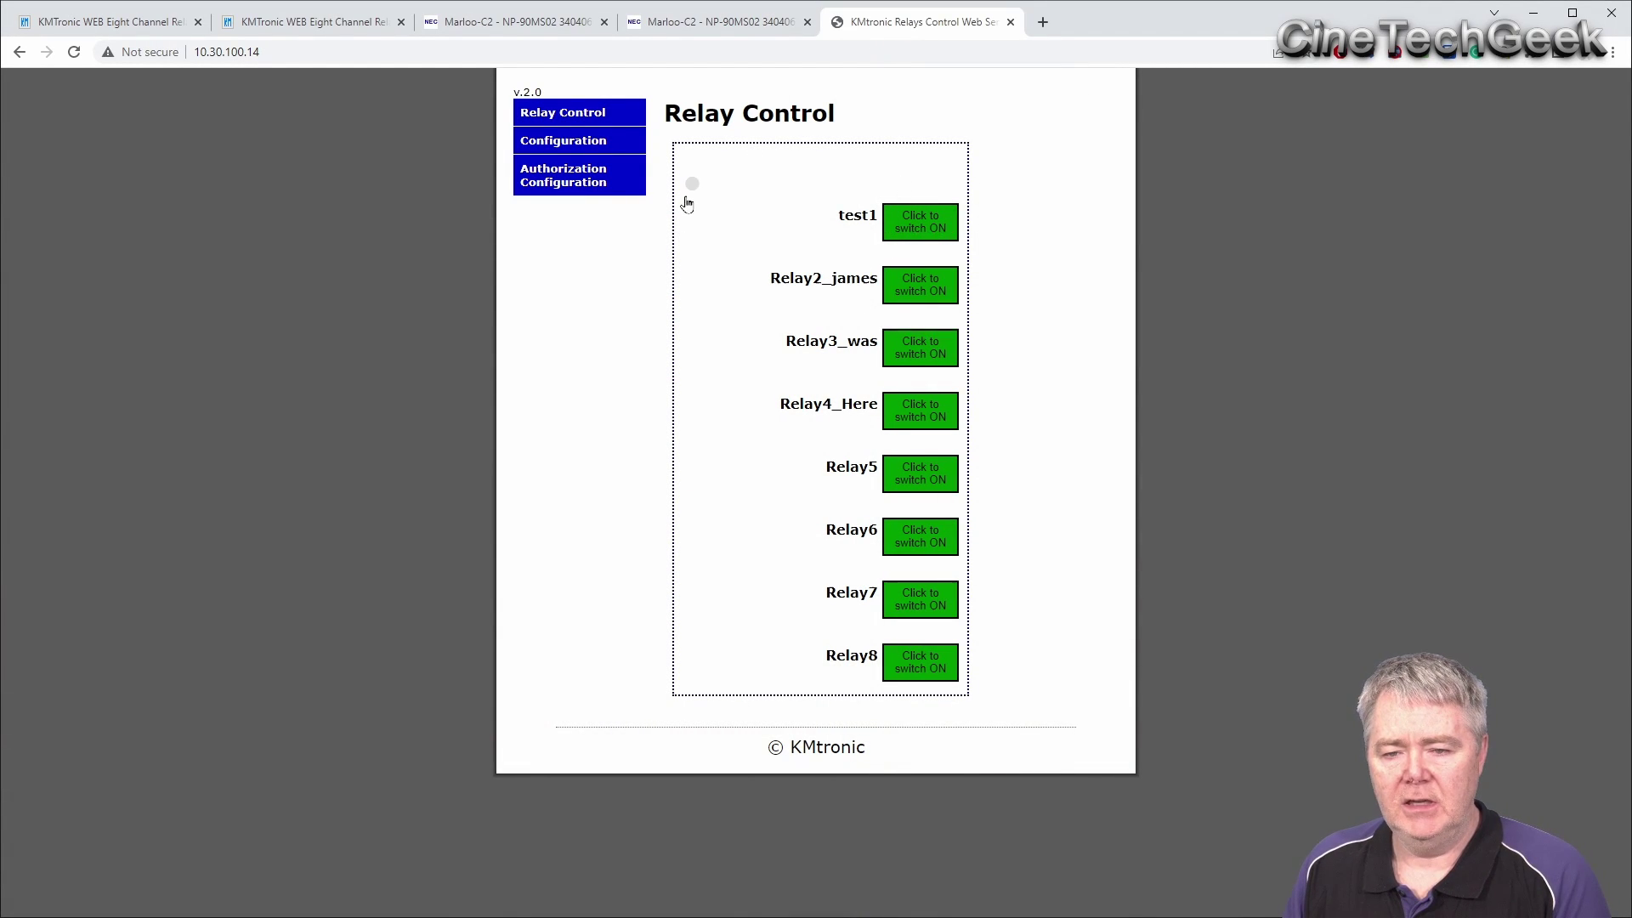
pyautogui.click(910, 222)
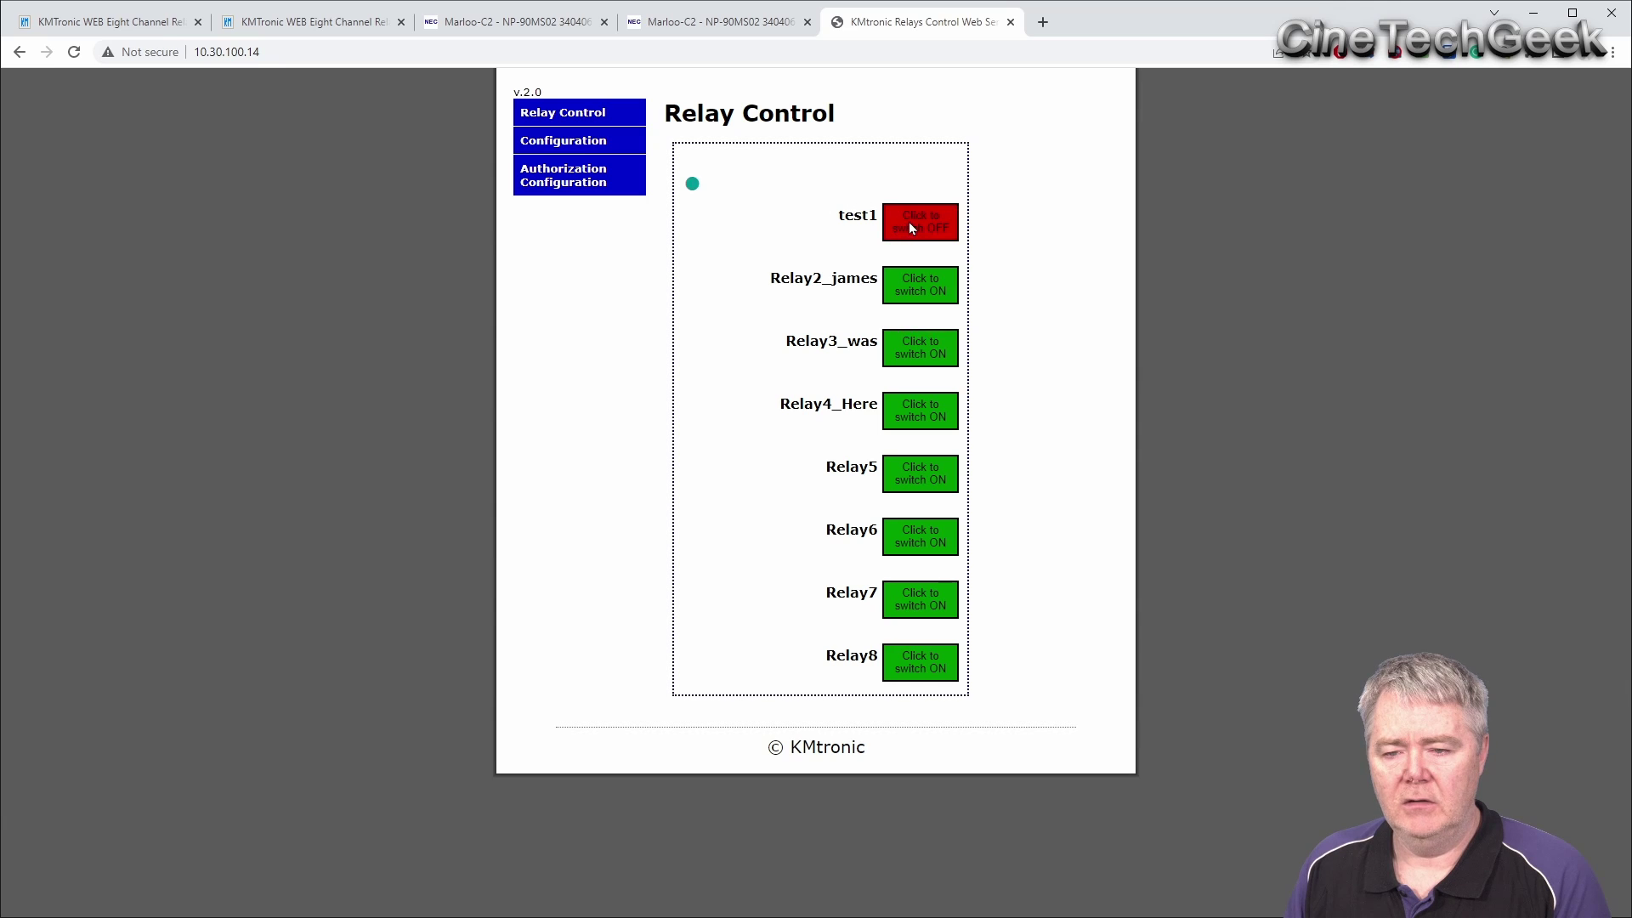
pyautogui.click(921, 285)
pyautogui.click(927, 362)
pyautogui.click(927, 411)
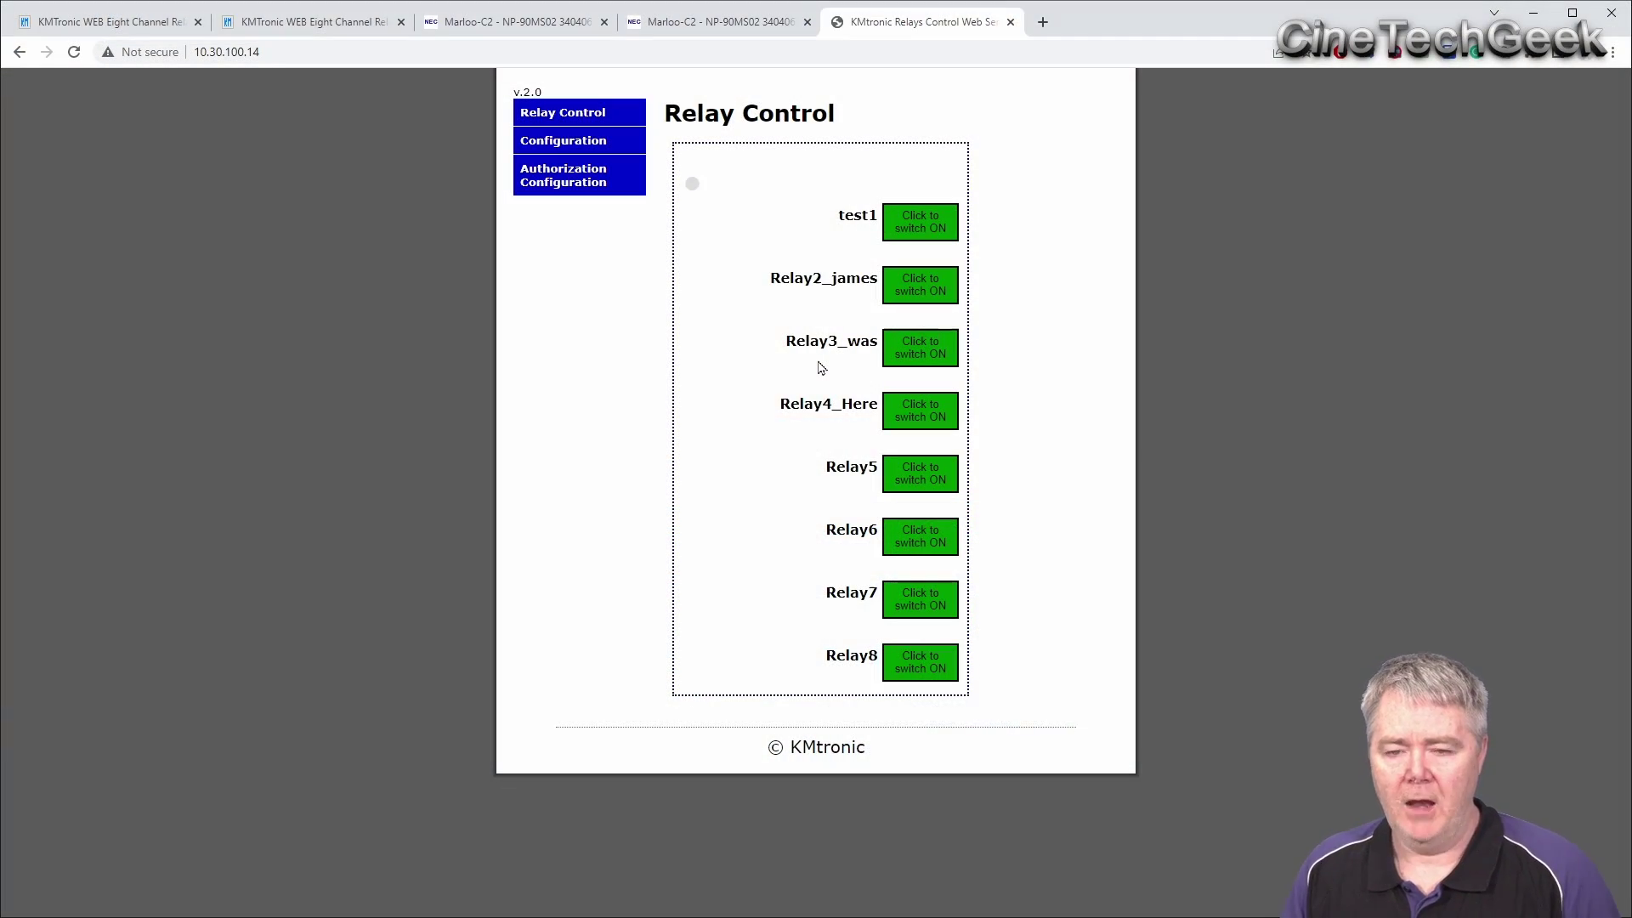
# Watch the page's requests in DevTools, then go to the board's Configuration page.
pyautogui.press('F12')
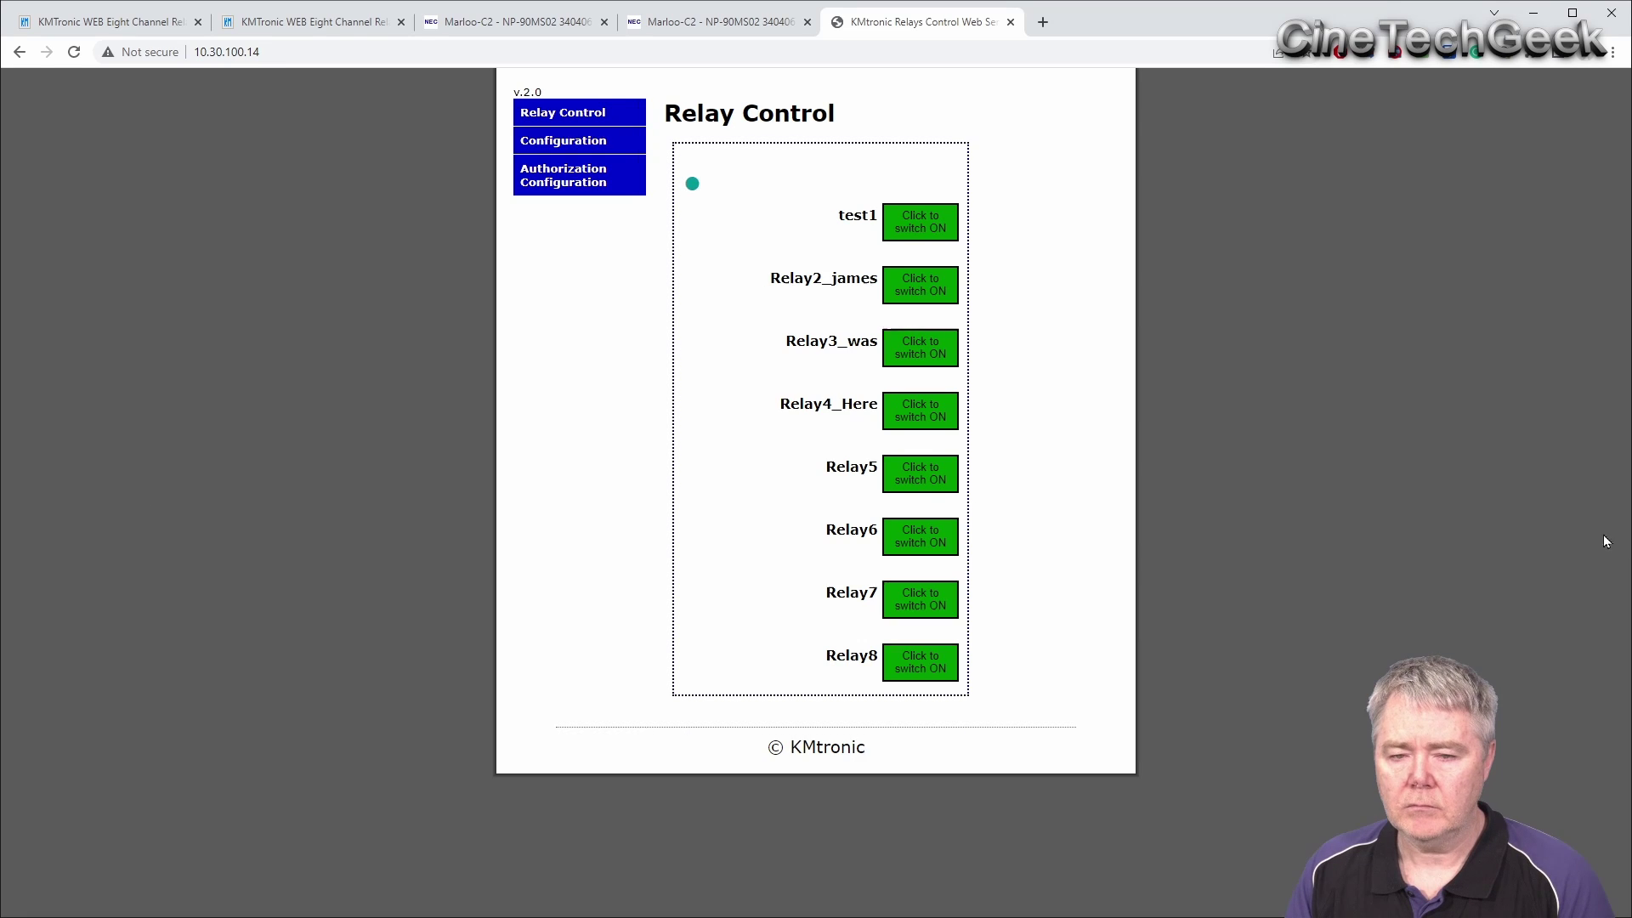
pyautogui.press('F12')
pyautogui.click(587, 142)
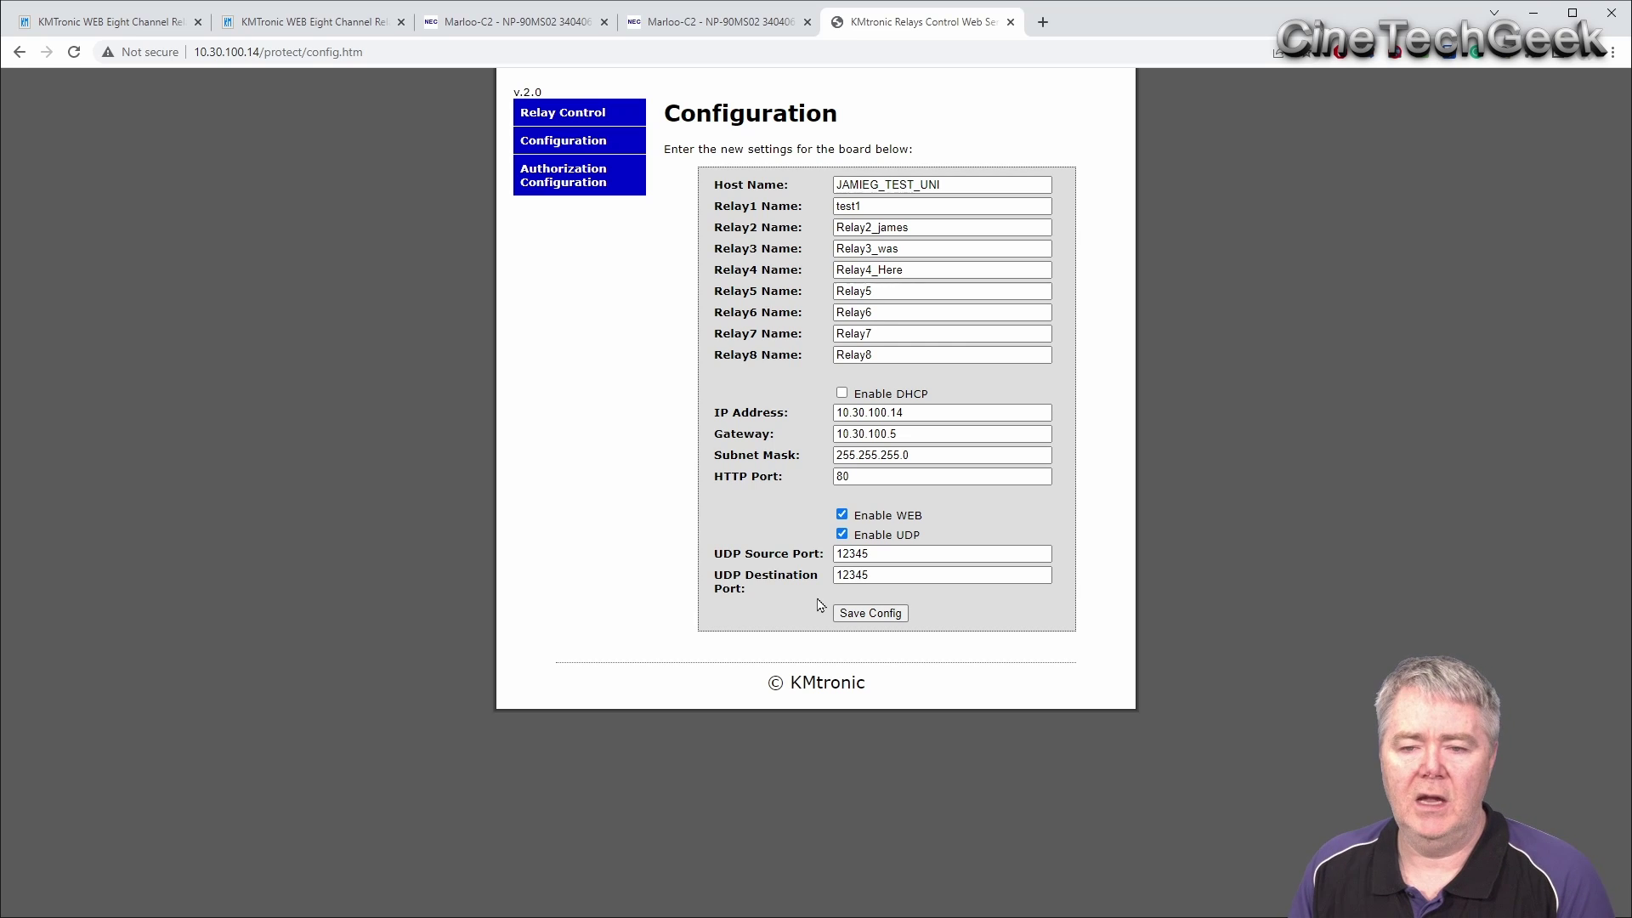
# Back on Relay Control, toggle test1 repeatedly until it is left on, then switch to the terminal.
pyautogui.click(599, 119)
pyautogui.click(910, 216)
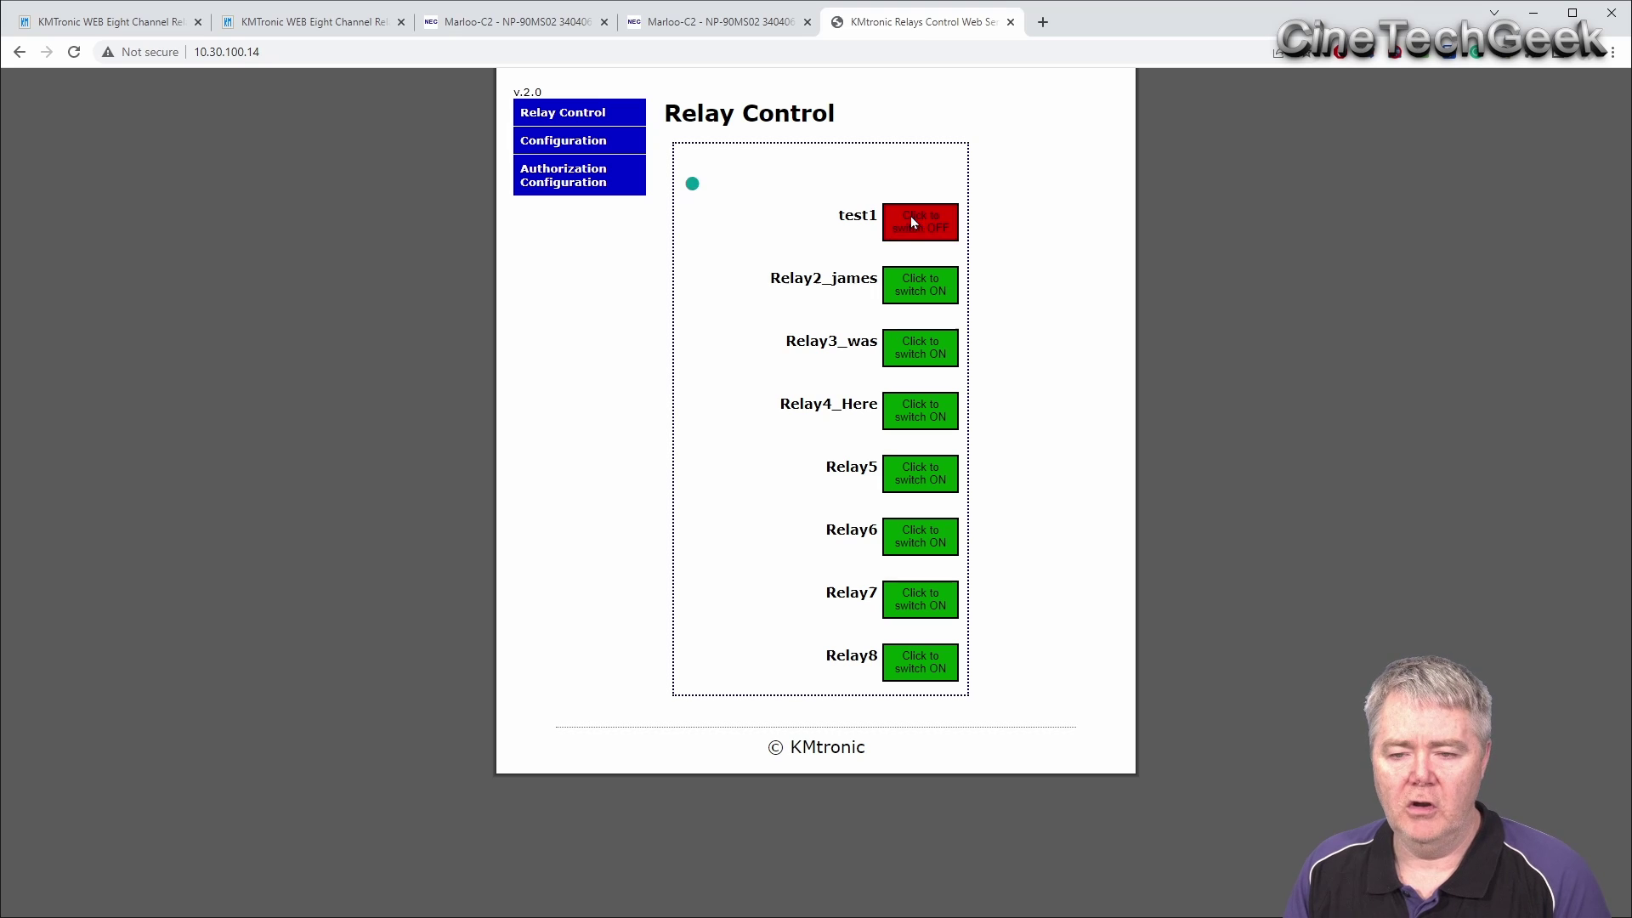
pyautogui.click(924, 225)
pyautogui.click(924, 224)
pyautogui.click(923, 225)
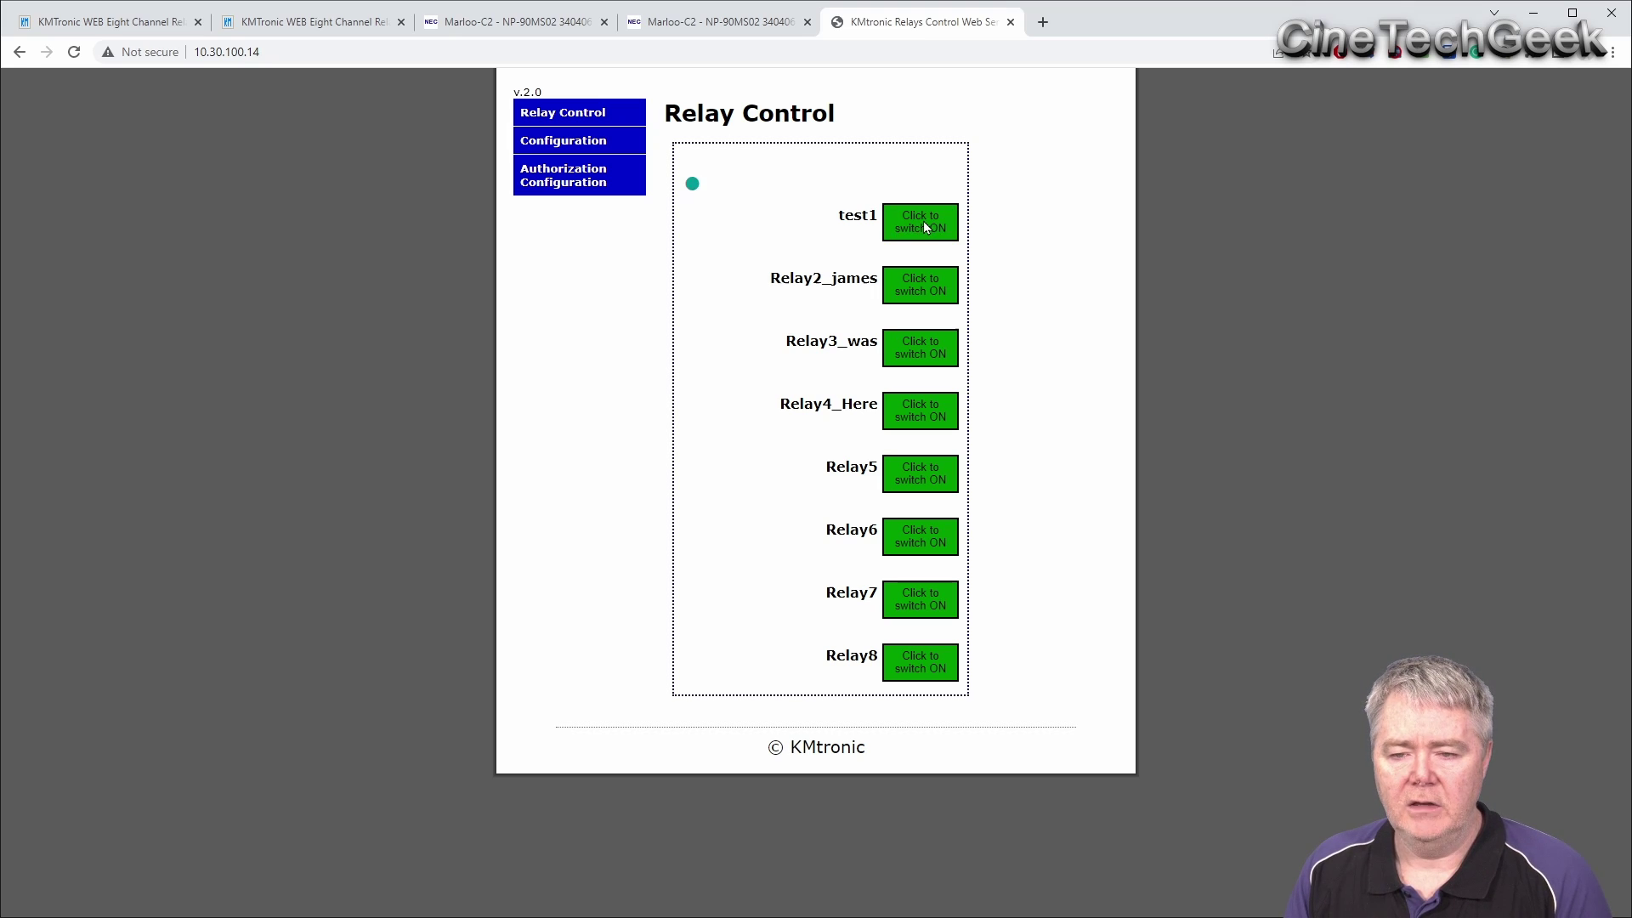
pyautogui.click(925, 226)
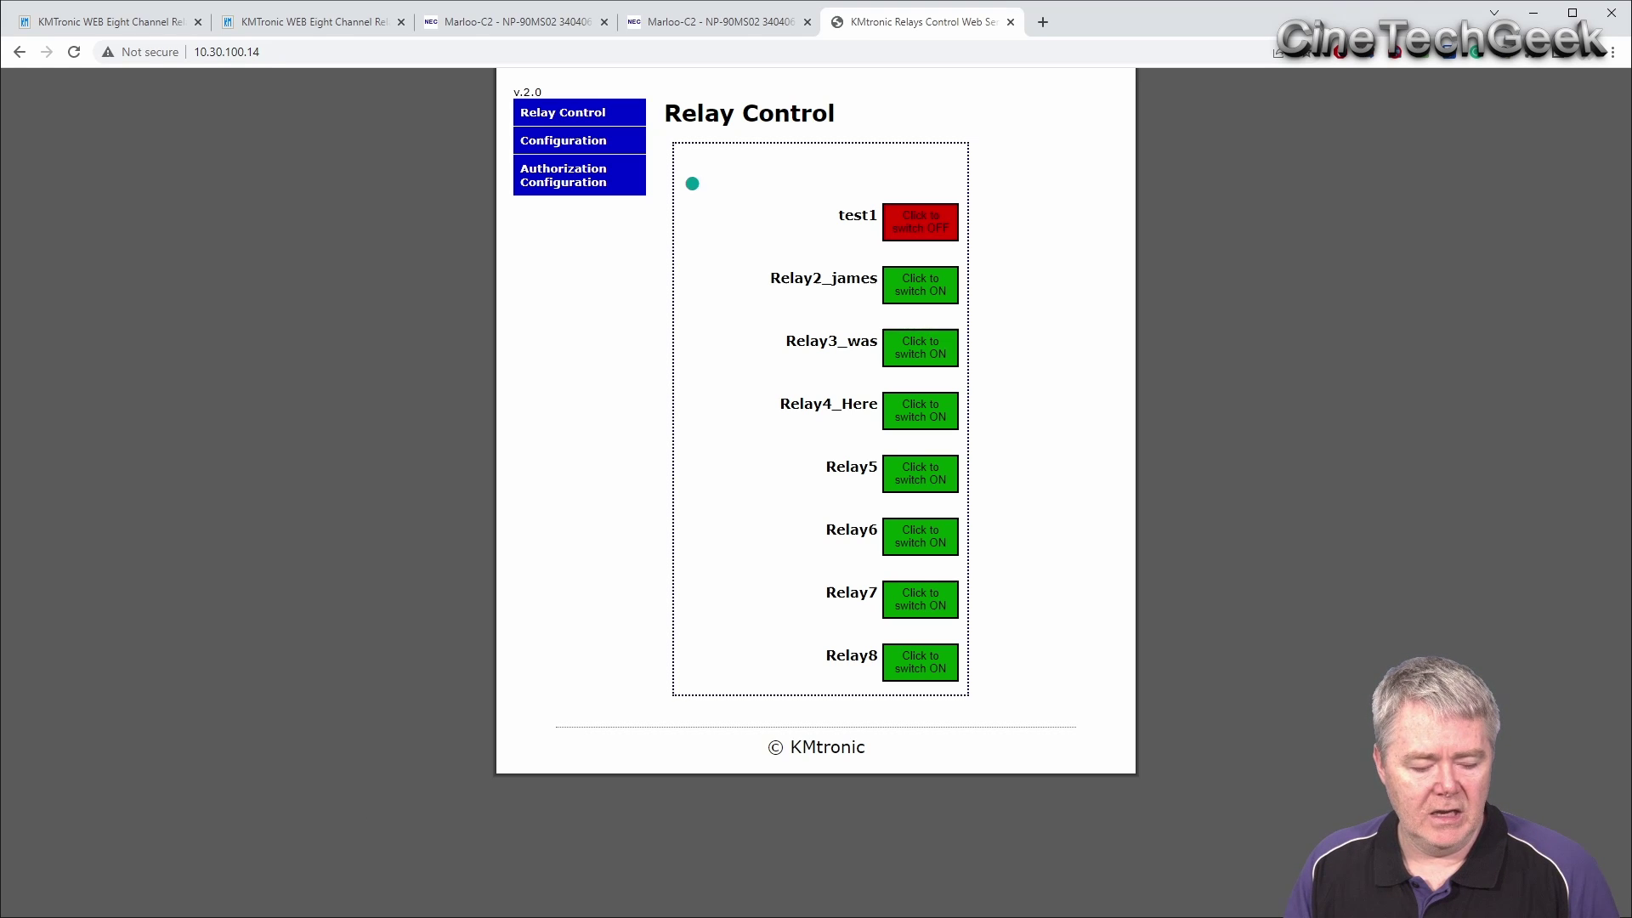
pyautogui.hotkey('alt', 'Tab')
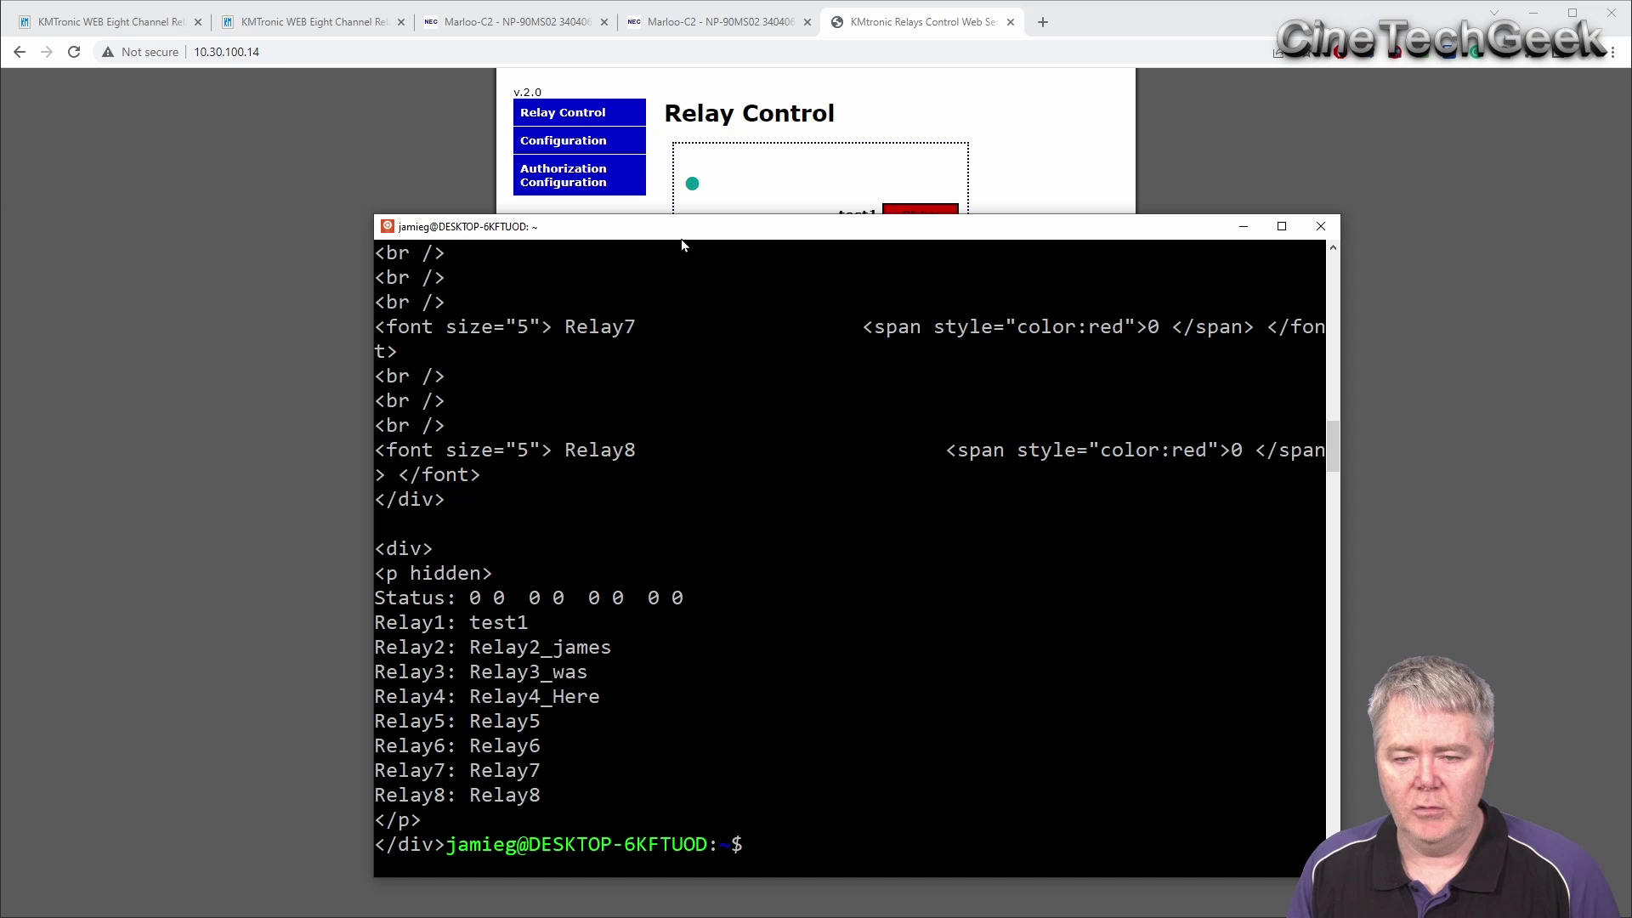
# Move the terminal aside and rerun curl FF0100 to switch test1 off.
pyautogui.moveTo(681, 238); pyautogui.dragTo(452, 261)
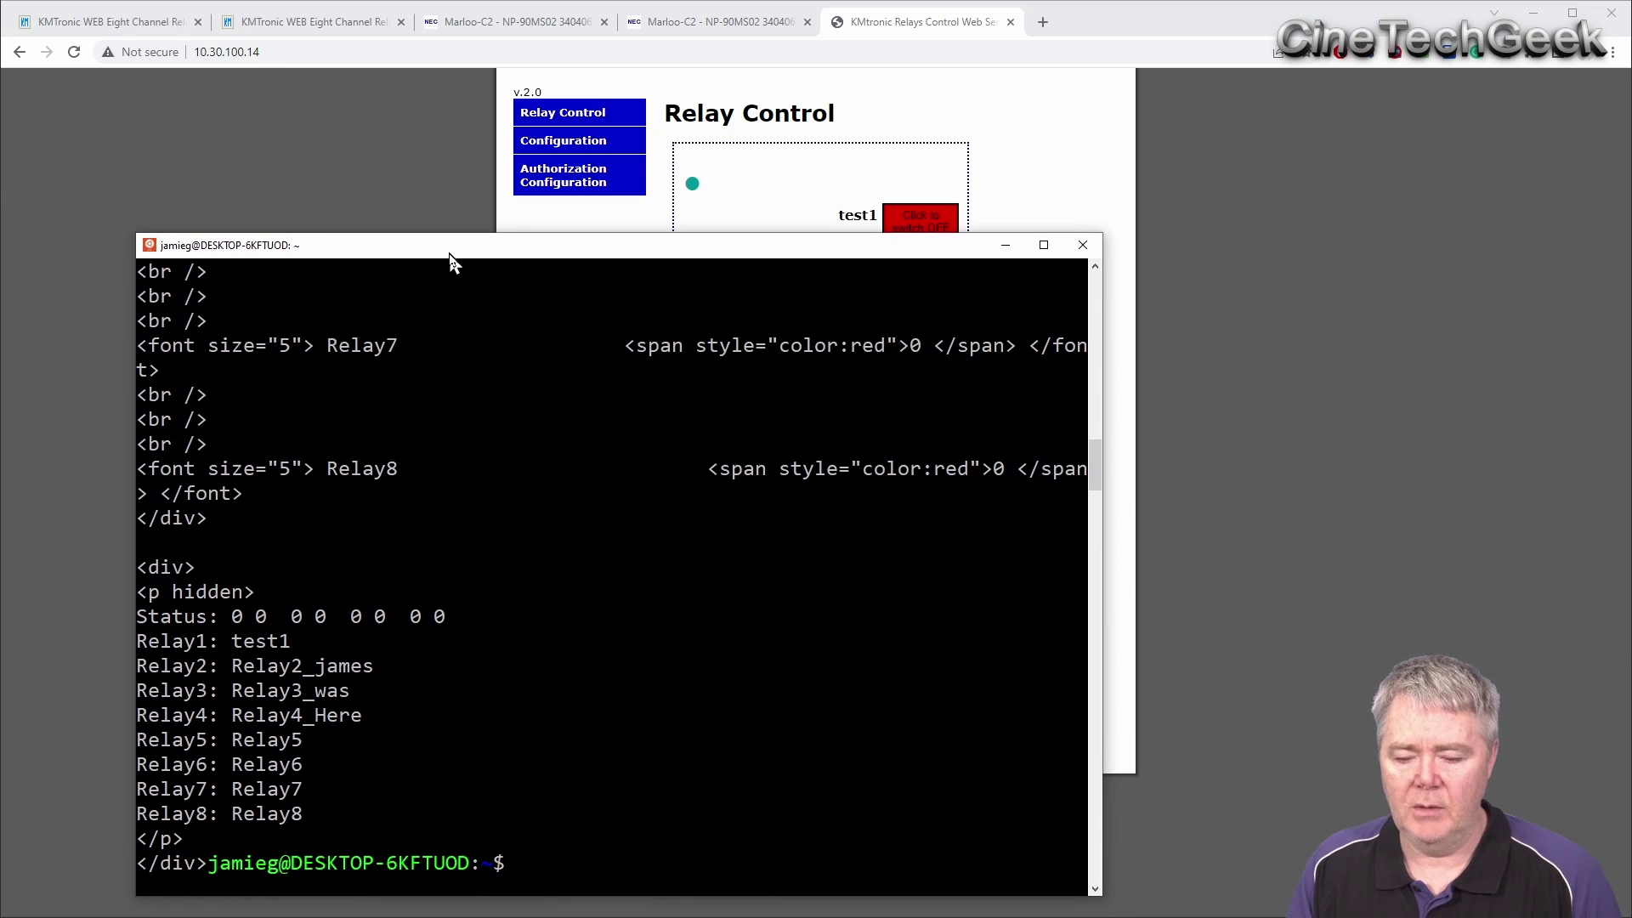
pyautogui.click(464, 544)
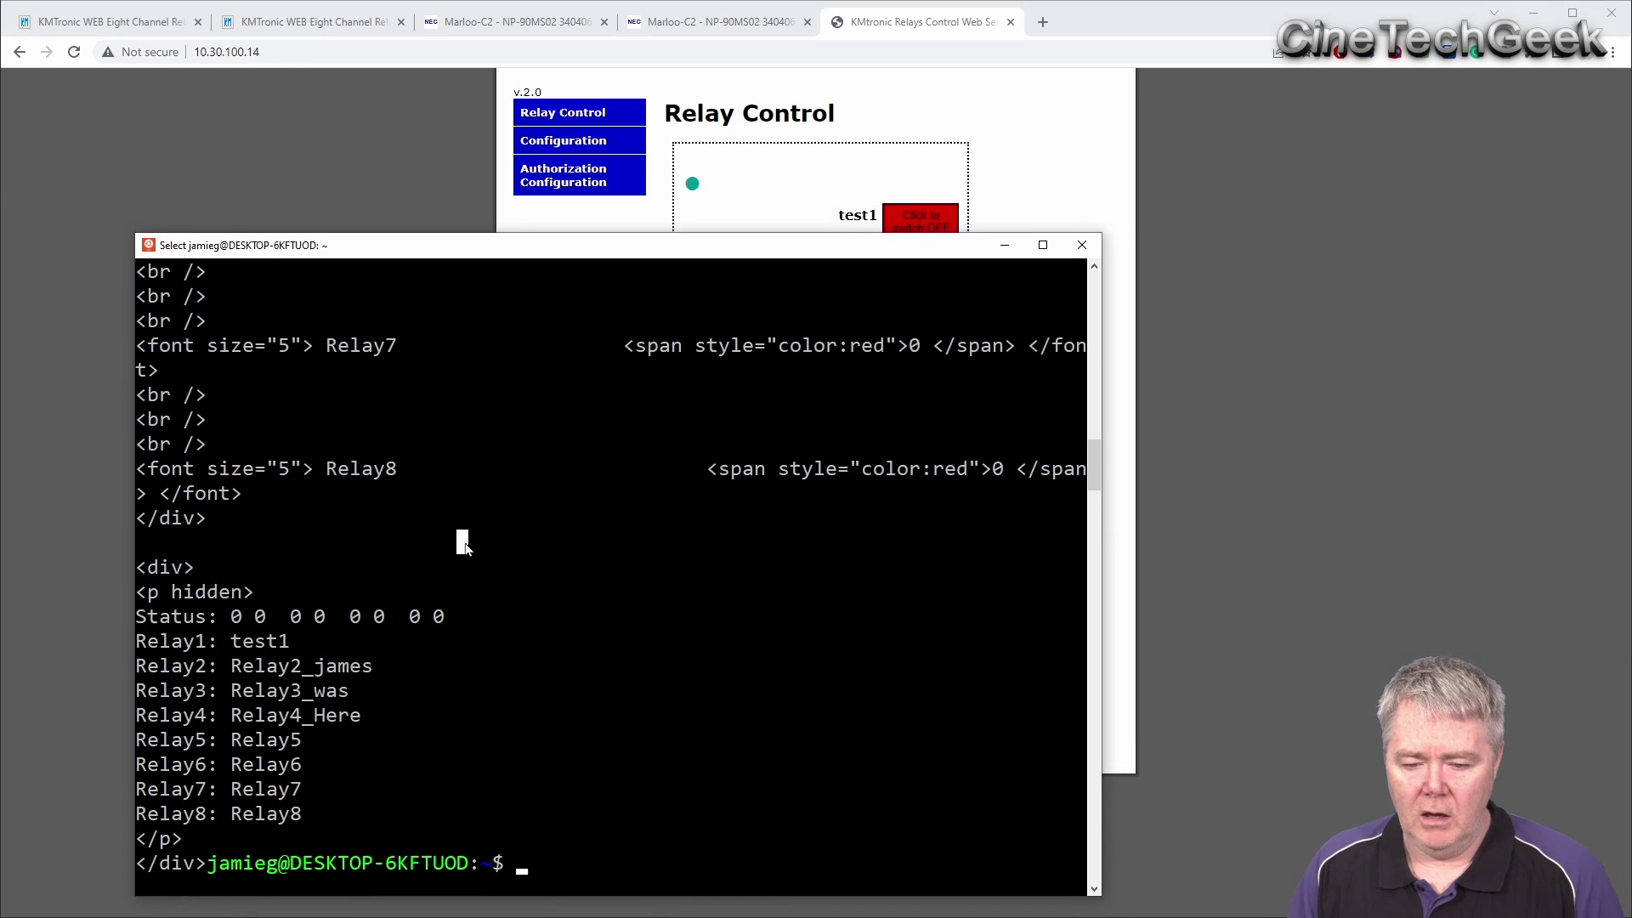
pyautogui.press('Up')
pyautogui.press('Return')
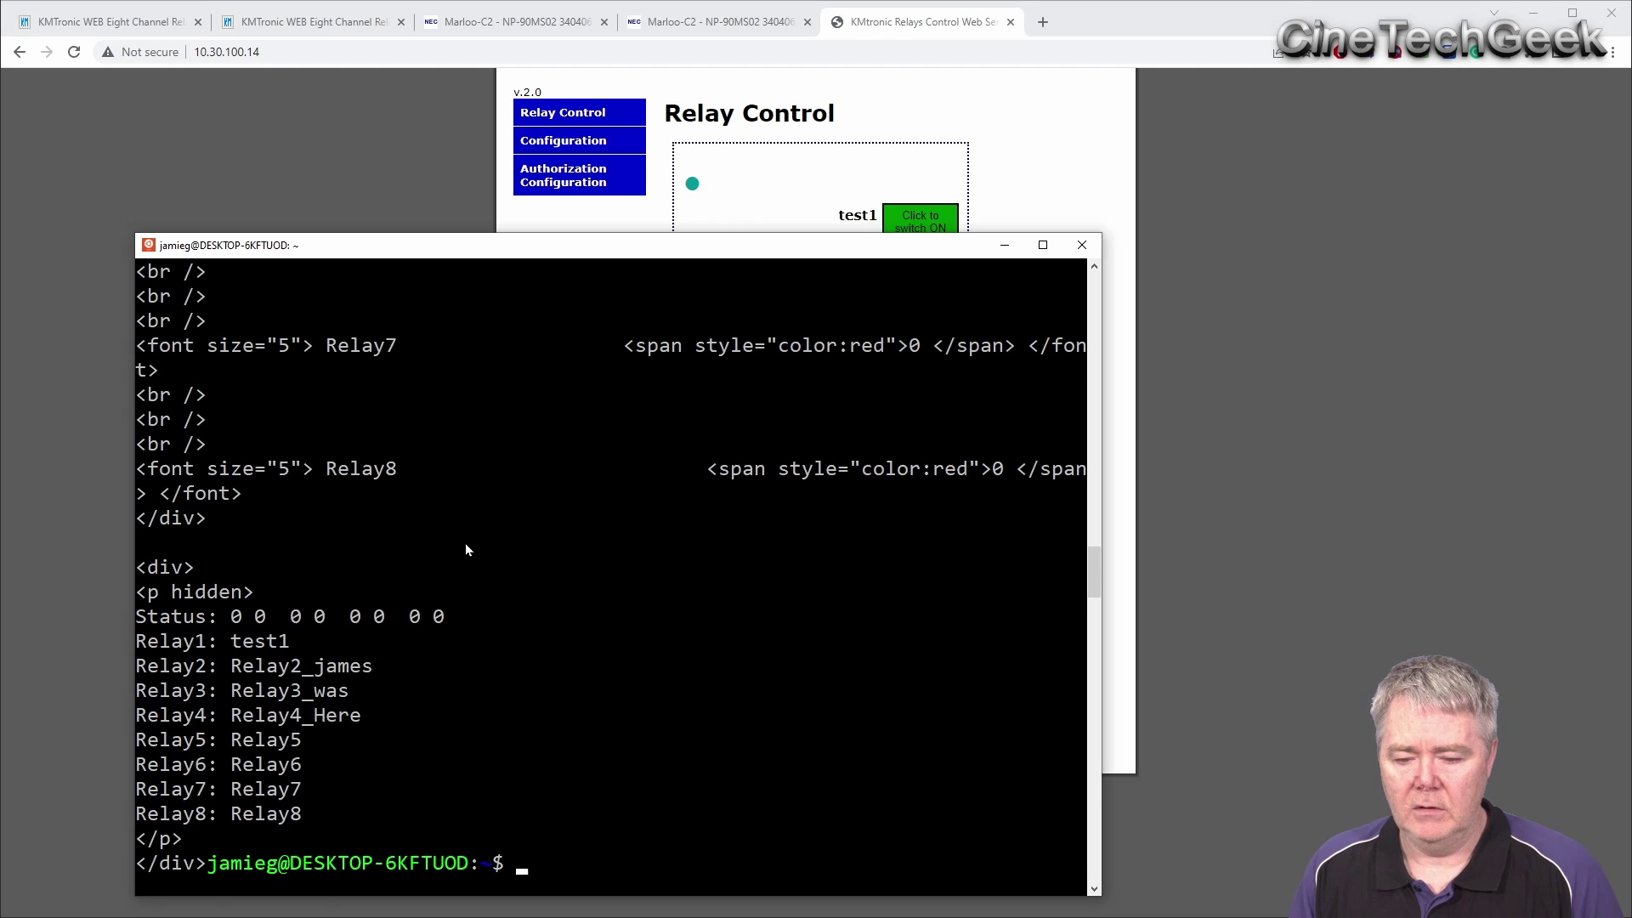
# Send curl FF0101 to switch test1 on, then FF0100 to switch it off, and return to the relay page.
pyautogui.press('Up')
pyautogui.press('BackSpace')
pyautogui.write('10.30.100.14/FF0101')
pyautogui.press('Return')
pyautogui.press('Up')
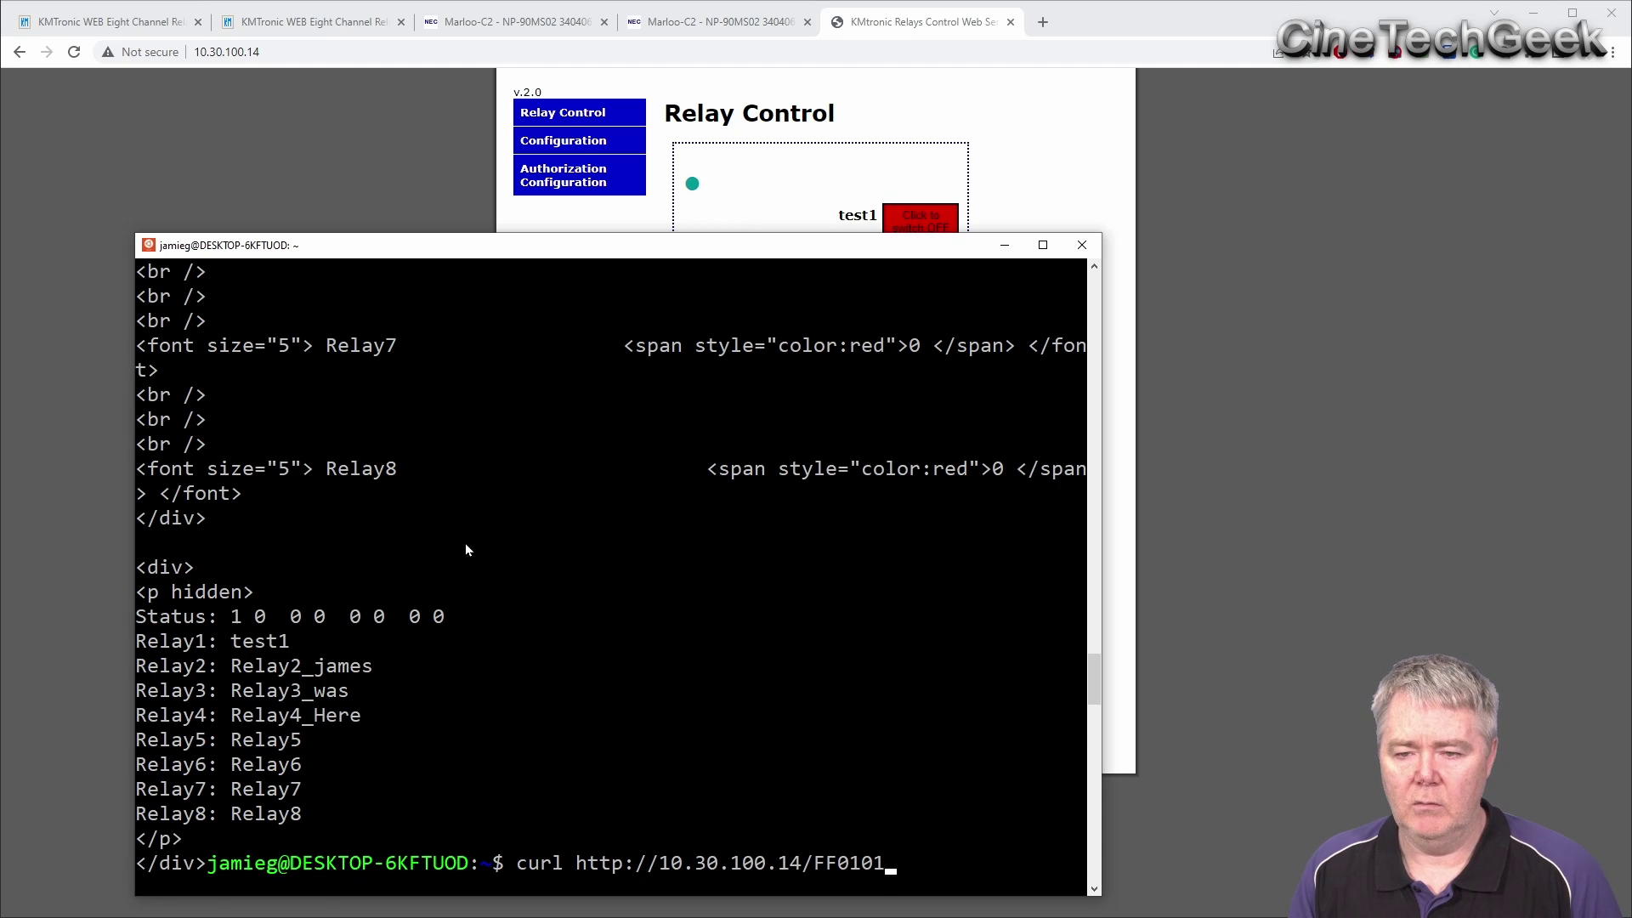
pyautogui.press('BackSpace')
pyautogui.write('0')
pyautogui.press('Return')
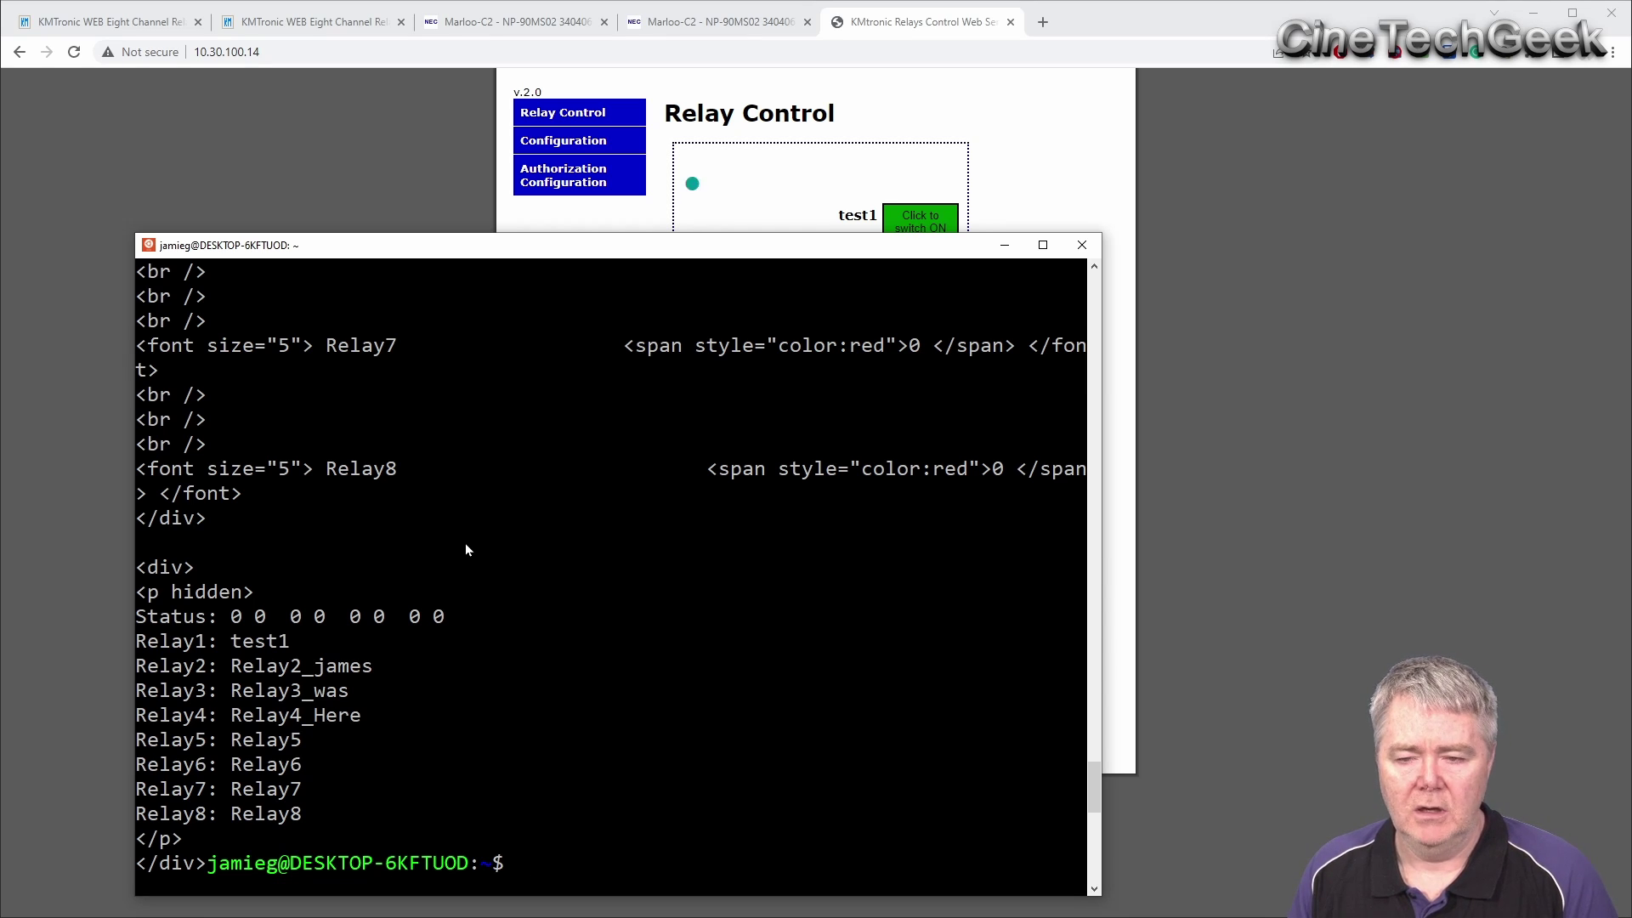
pyautogui.click(1120, 208)
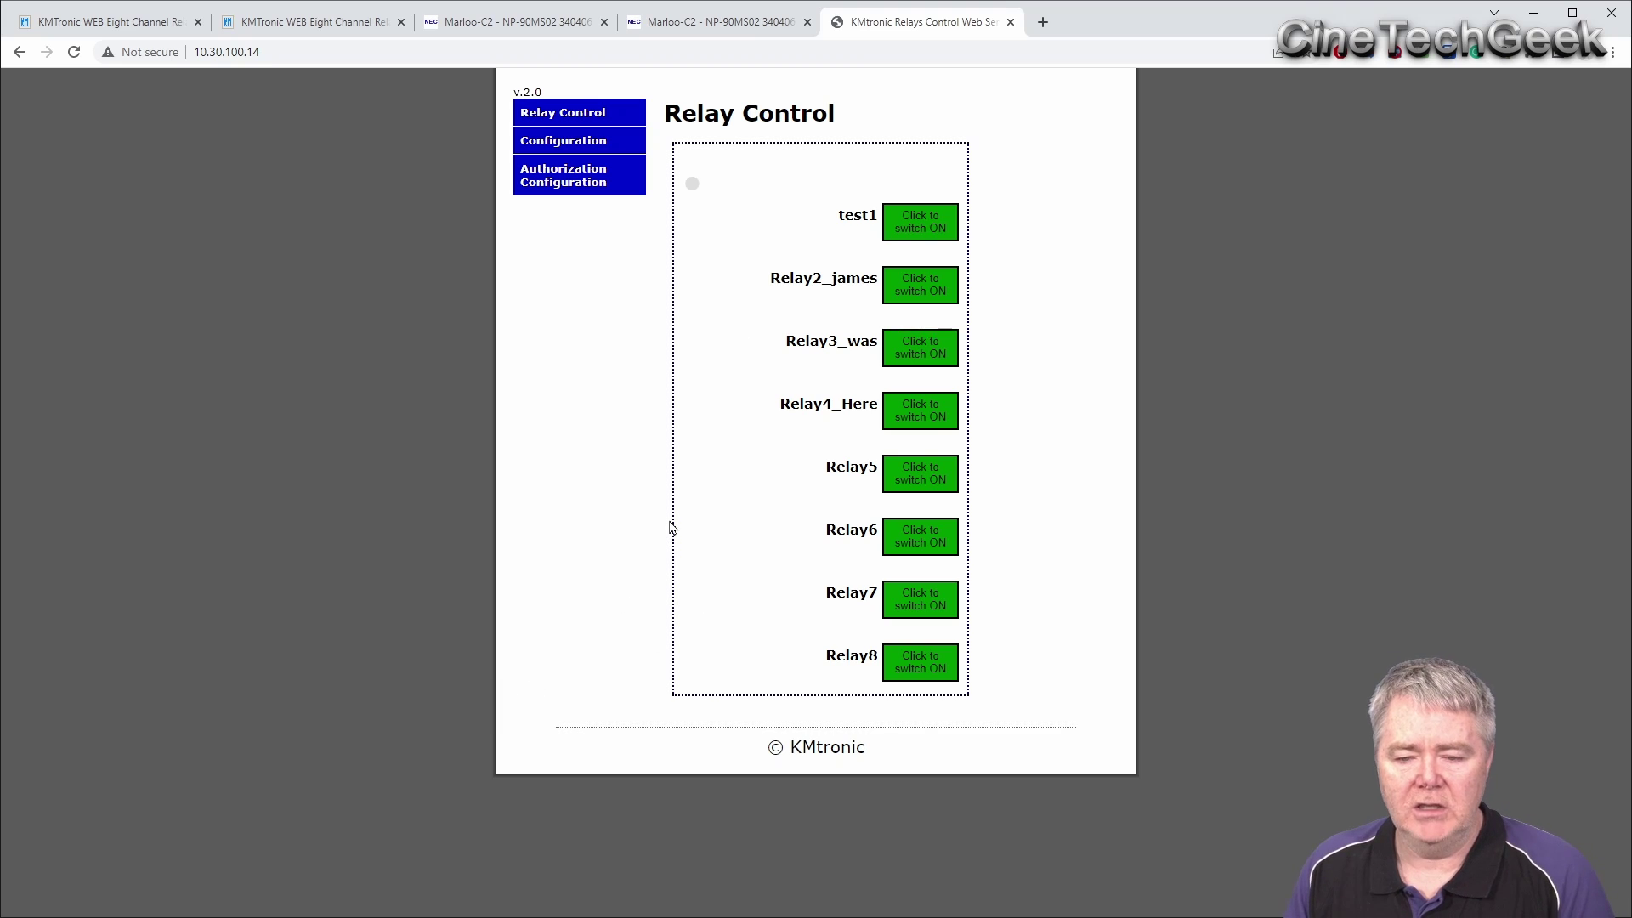
pyautogui.click(937, 550)
pyautogui.click(925, 492)
pyautogui.click(925, 427)
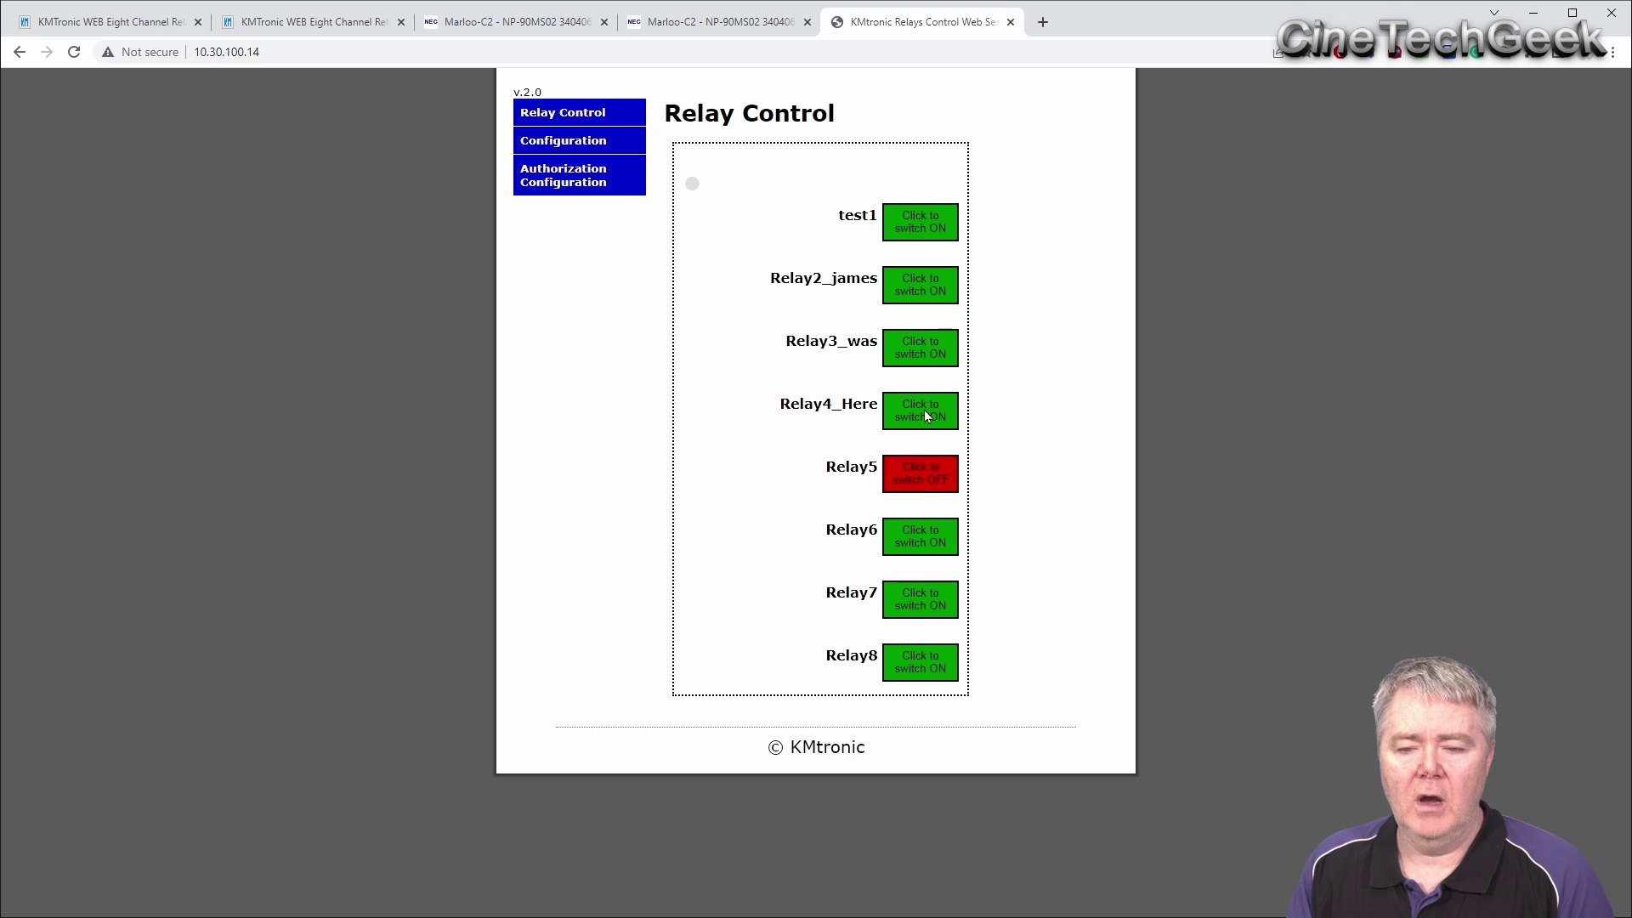
pyautogui.click(922, 461)
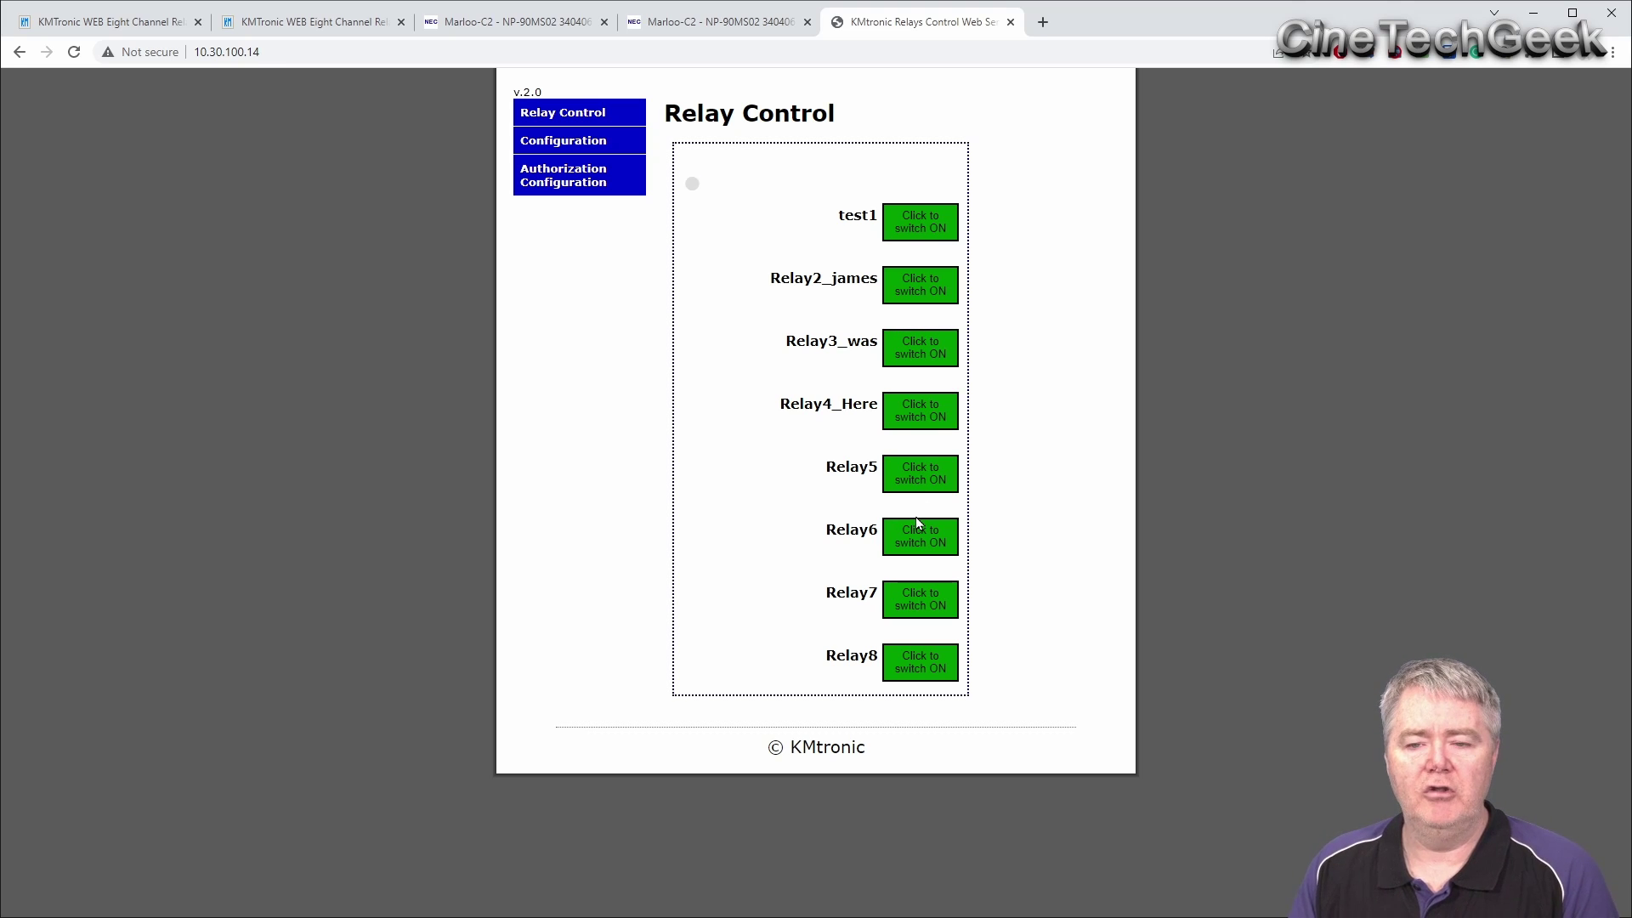